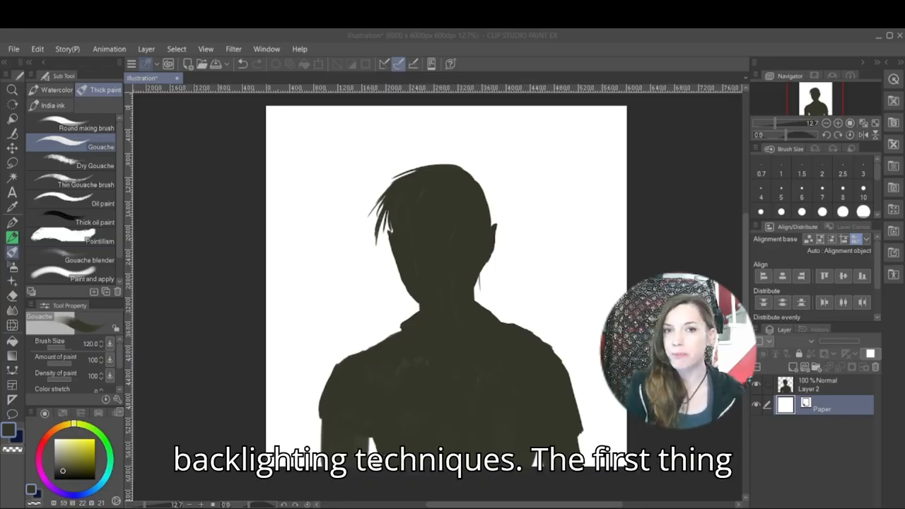
- Add a new raster layer above the Paper layer and fill it with dark blue-grey (H 190, S 14, V 34)
click(224, 301)
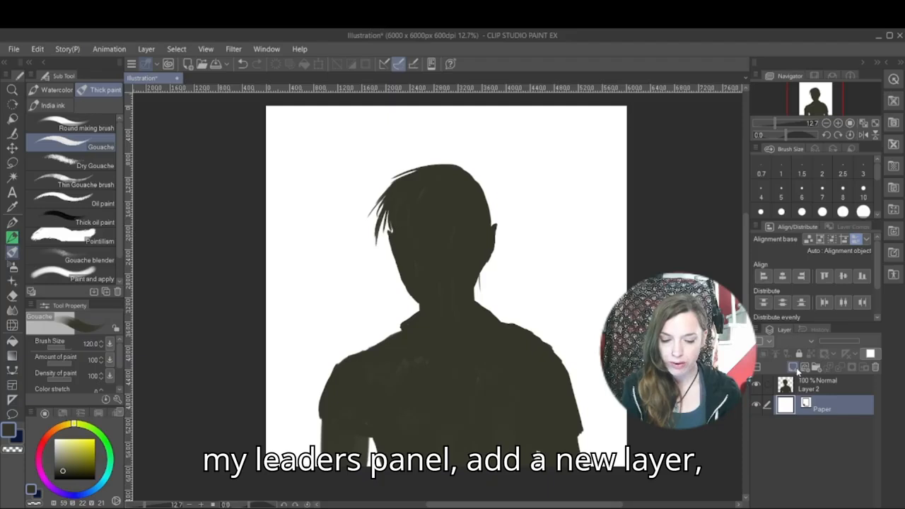
click(793, 368)
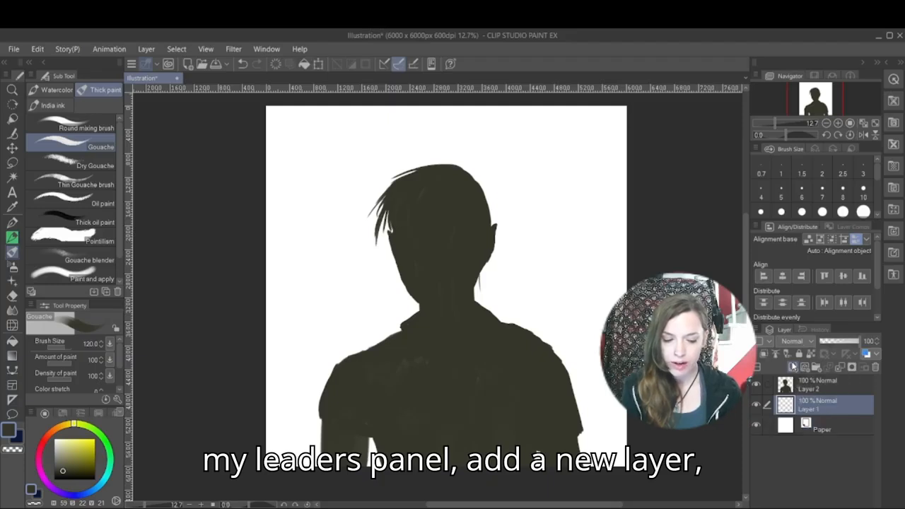
click(12, 341)
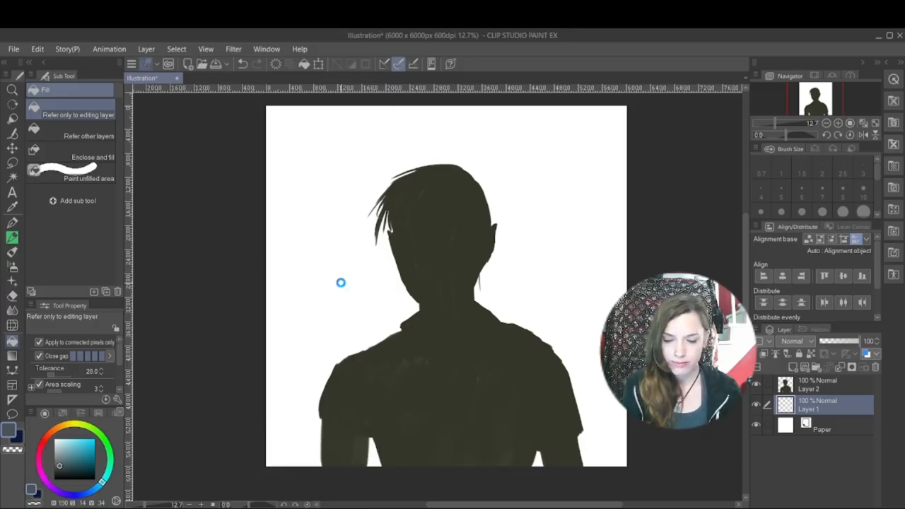
click(343, 280)
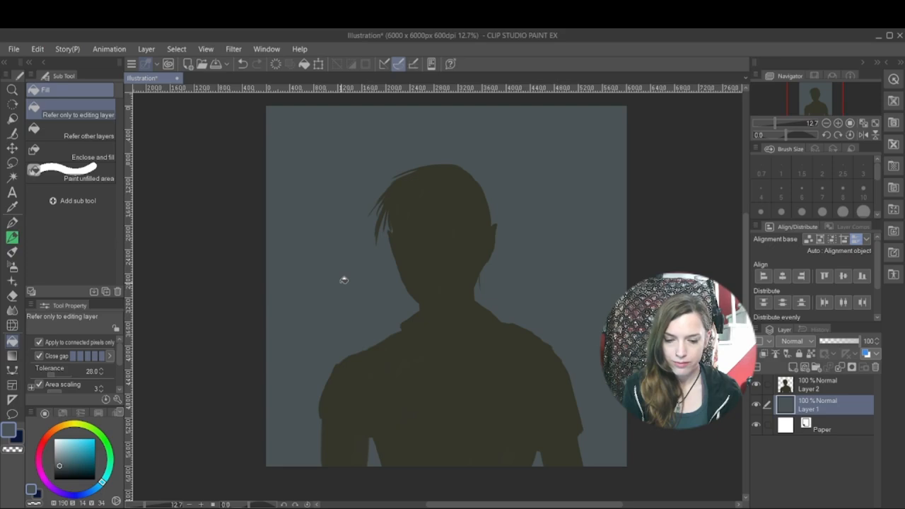
- Add another layer above the blue-grey fill, choose the Manga gradient, and detach the gradient's tool properties into a floating palette beside the canvas
click(794, 368)
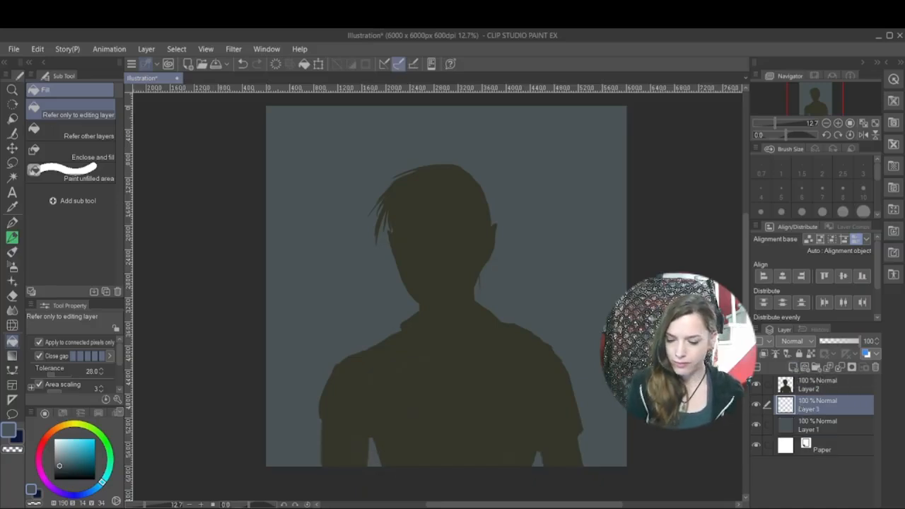
click(13, 358)
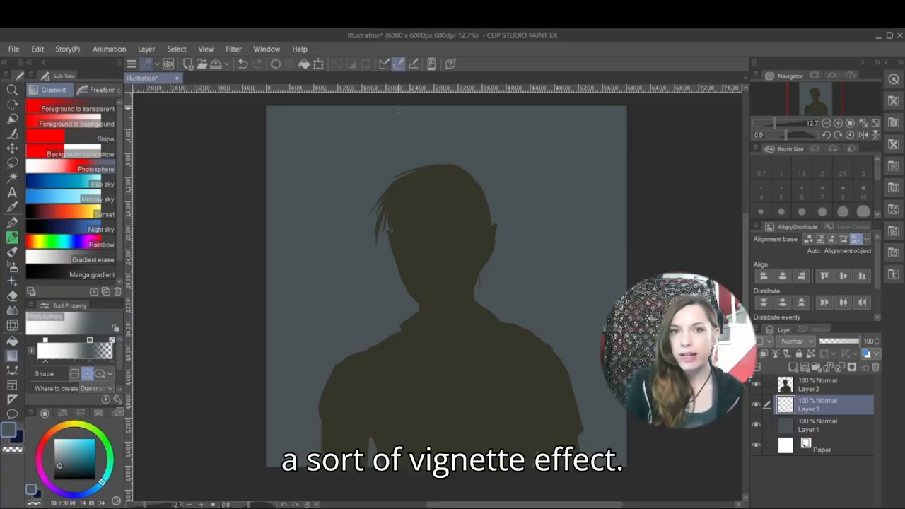
click(73, 274)
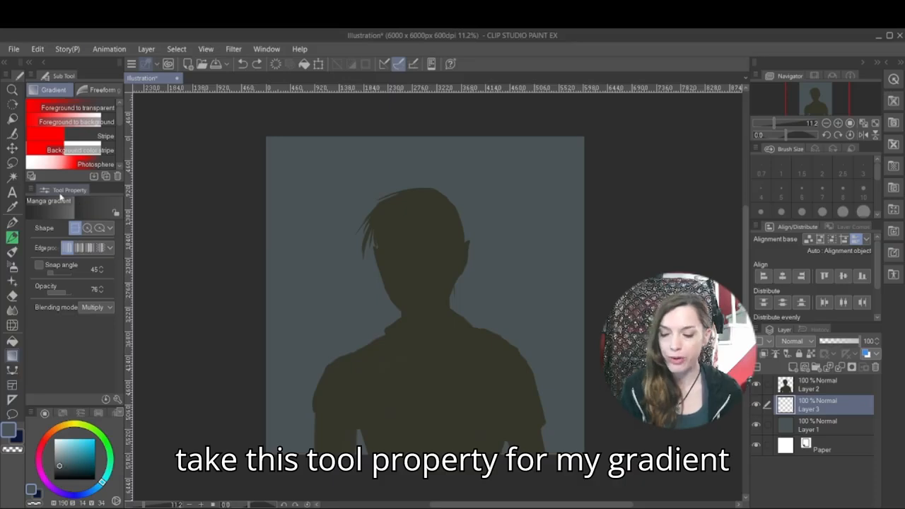
drag(68, 196, 203, 137)
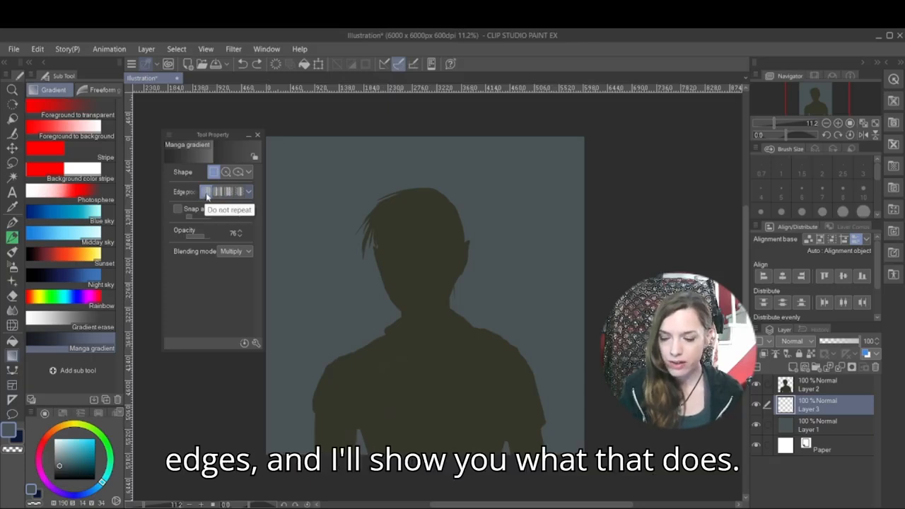
- Try diagonal Manga gradients across the background with non-repeating and repeating edge processing, undoing each trial
drag(230, 434, 384, 140)
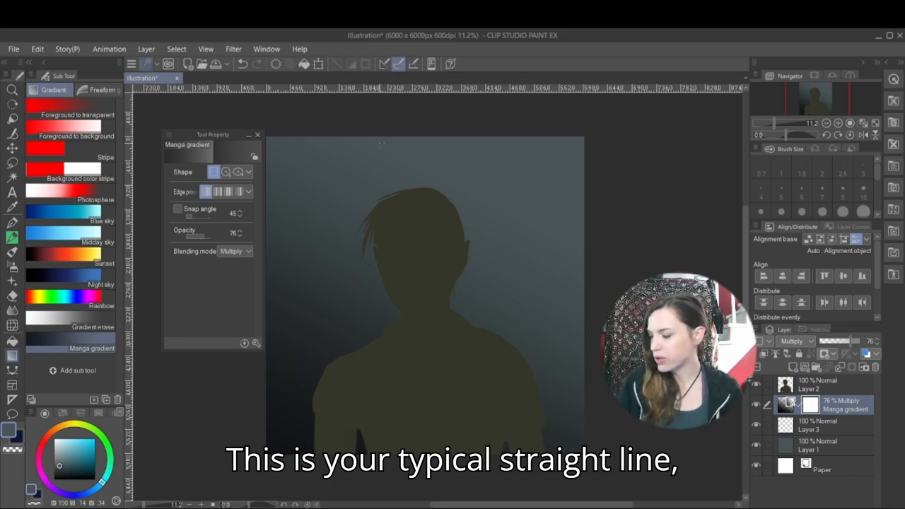
key(ctrl+z)
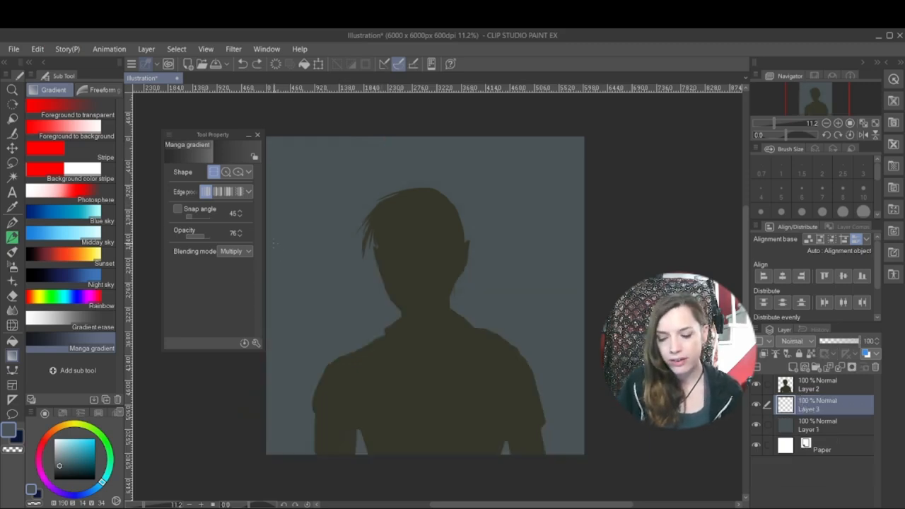
click(216, 192)
drag(237, 422, 394, 174)
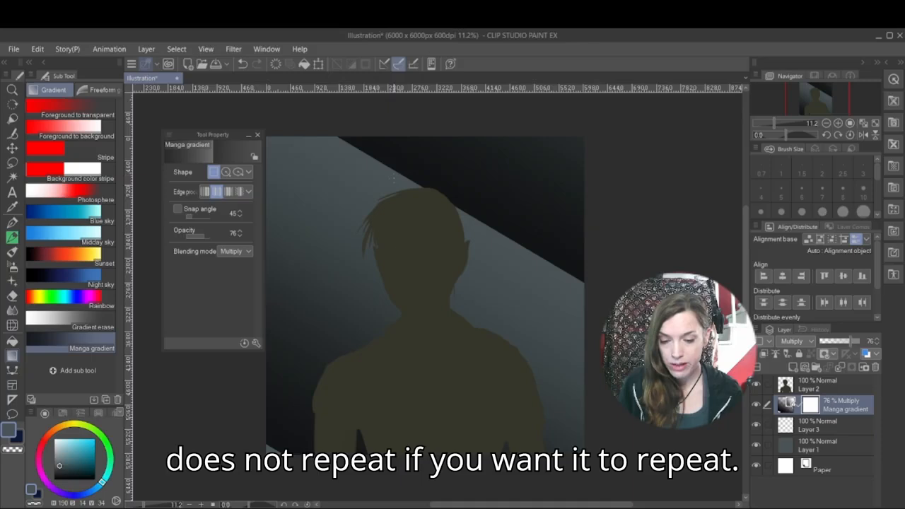
drag(219, 447, 366, 358)
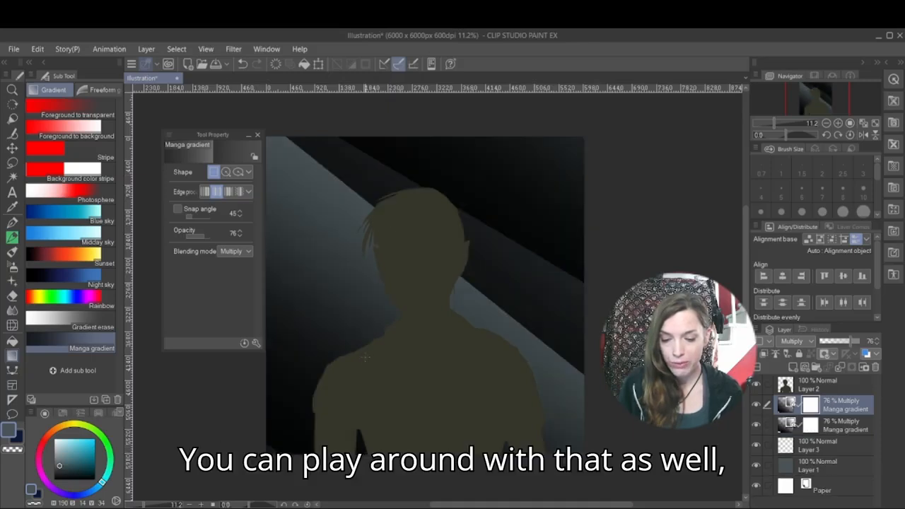
key(ctrl+z)
key(ctrl+z)
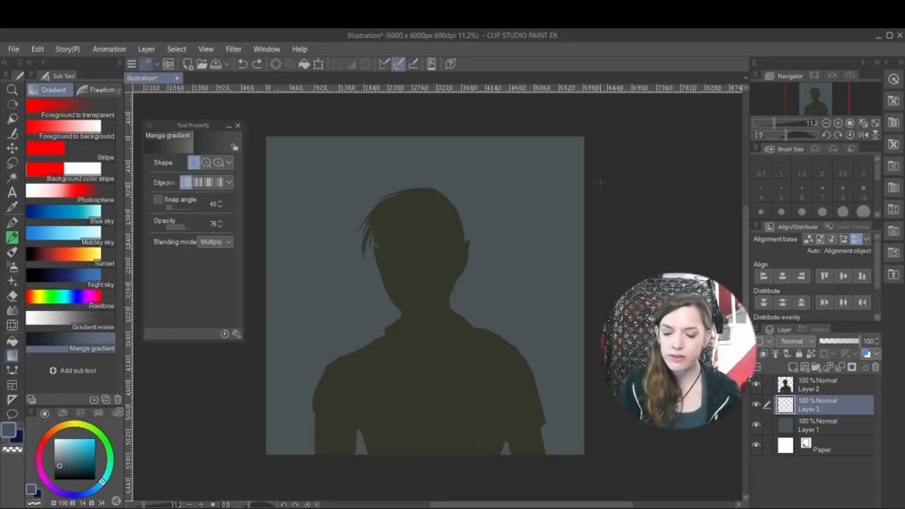
- Darken all four sides of the background with Manga gradients running inward from the edges, using Multiply at 76 opacity
drag(419, 112, 422, 241)
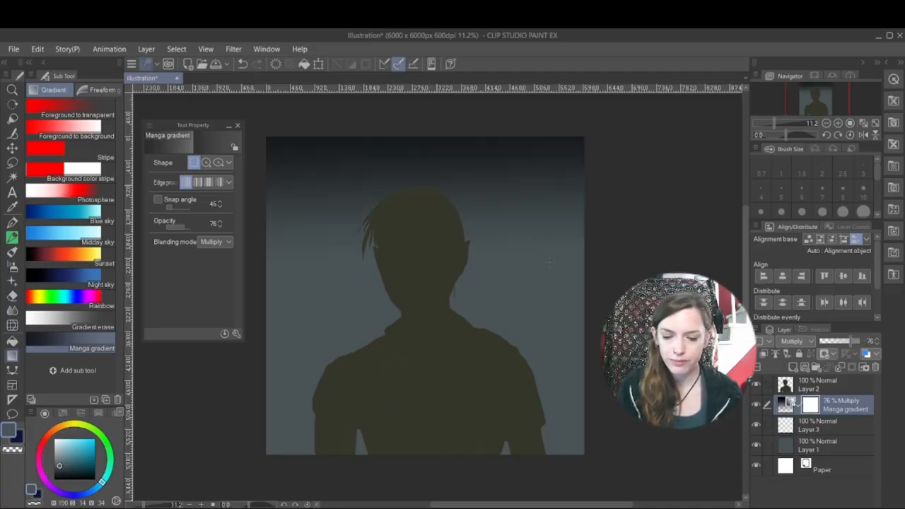
drag(649, 269, 492, 279)
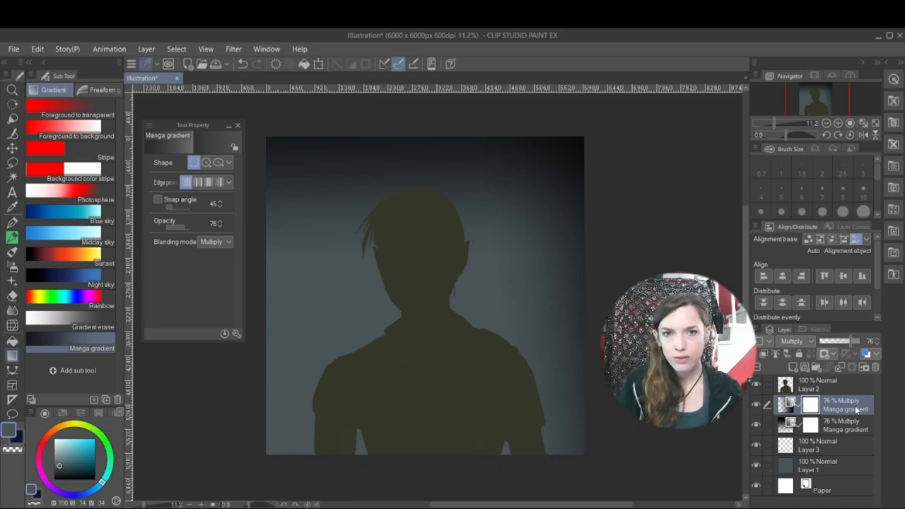
drag(532, 470, 462, 315)
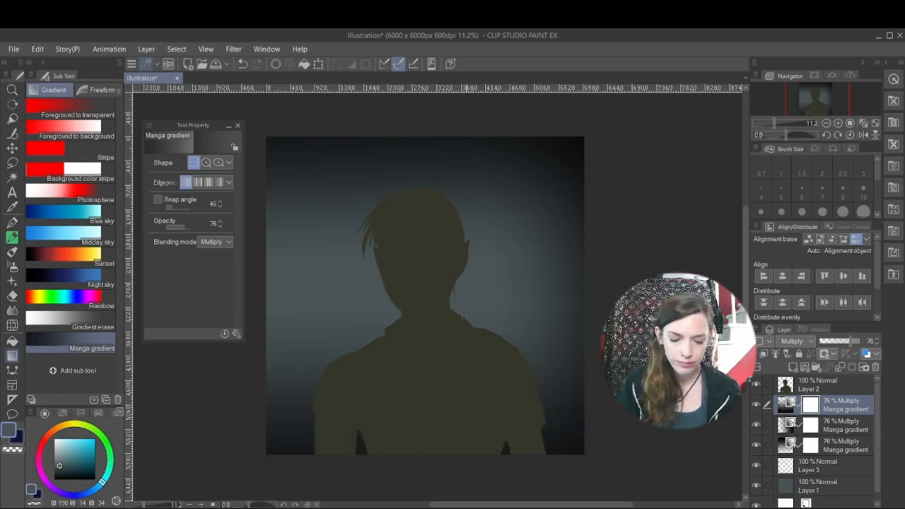
drag(260, 266, 429, 282)
drag(615, 278, 488, 276)
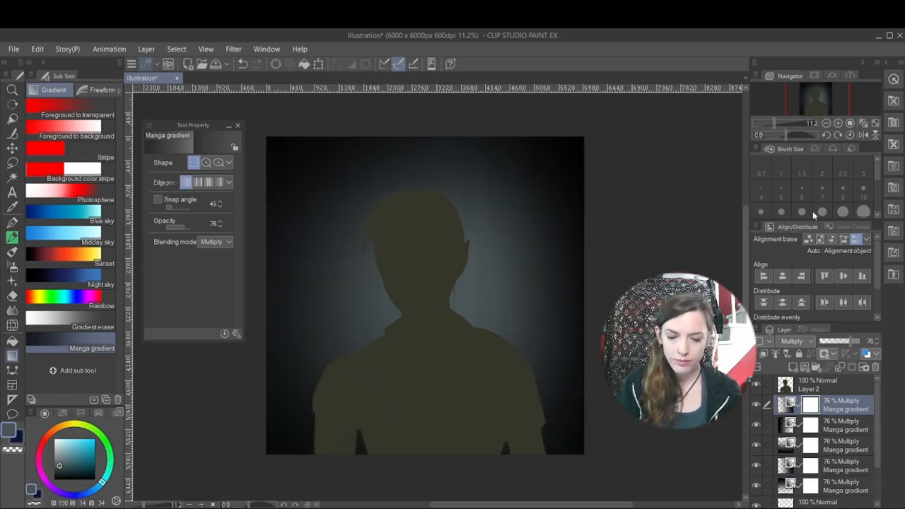
- Deepen the vignette with further Manga gradients at the canvas's top edge, both sides and upper corners
drag(490, 115, 513, 177)
drag(286, 152, 374, 252)
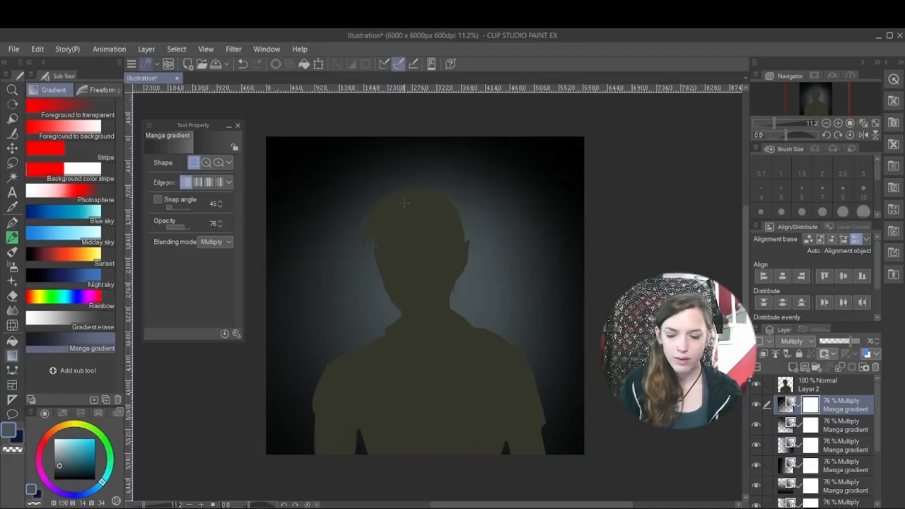
drag(269, 294, 343, 309)
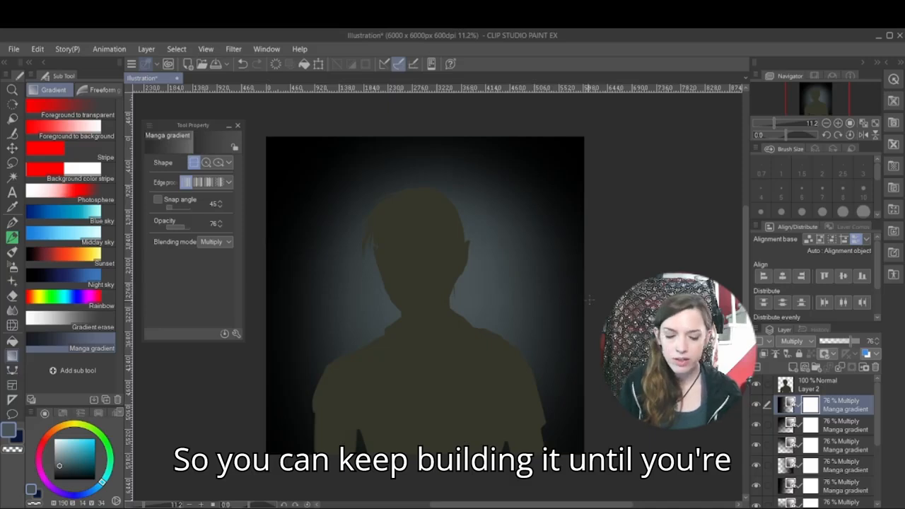
drag(609, 303, 540, 304)
drag(584, 133, 560, 163)
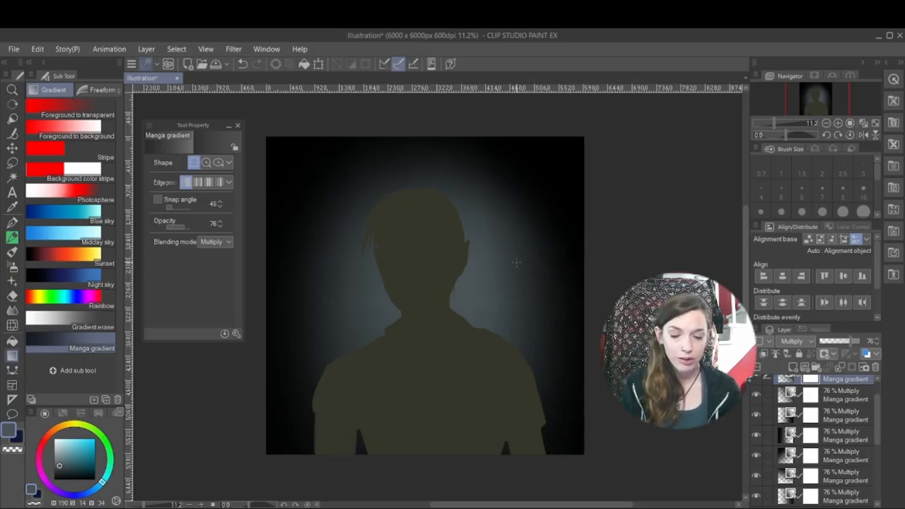
- Select all the Manga gradient layers and merge them into a single layer
scroll(820, 438, up, 1)
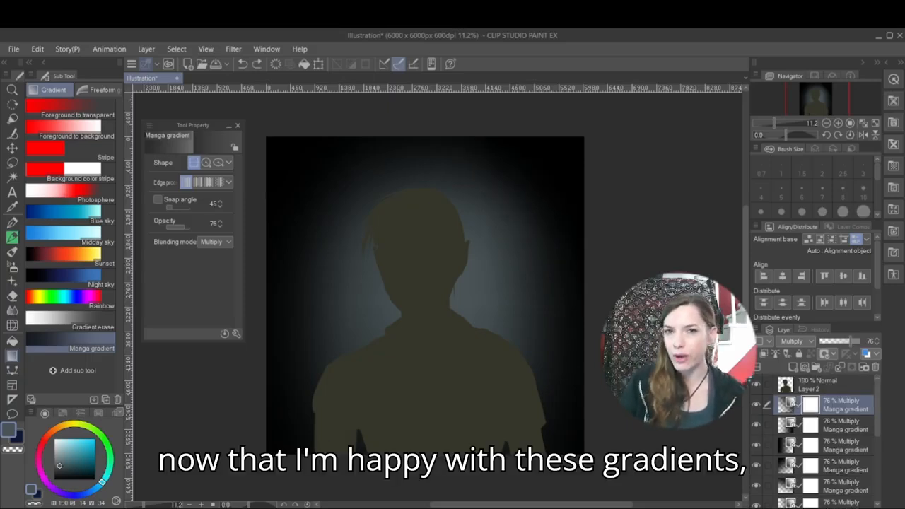
scroll(837, 417, down, 2)
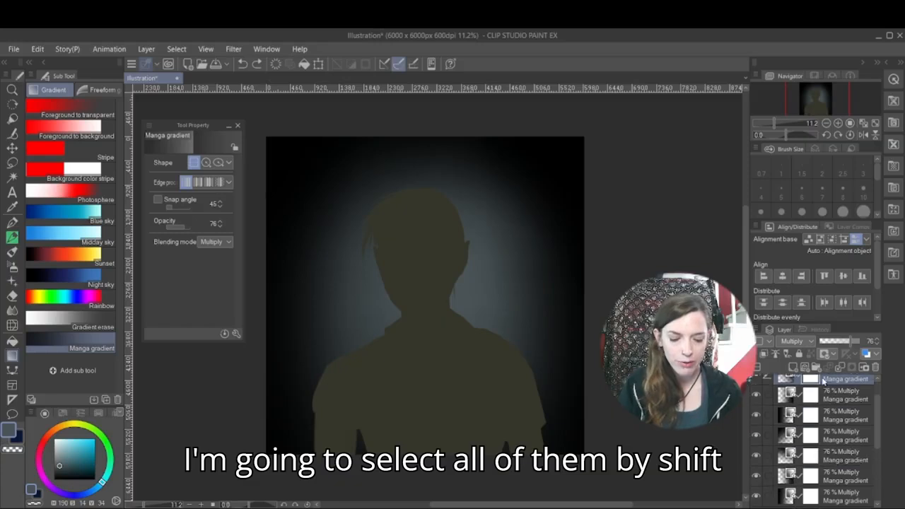
shift+click(843, 409)
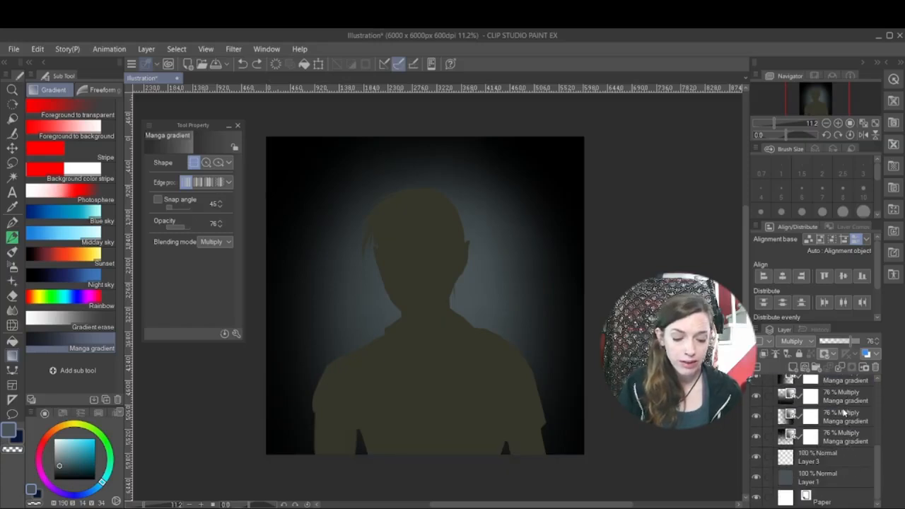
scroll(843, 432, up, 1)
scroll(843, 431, up, 1)
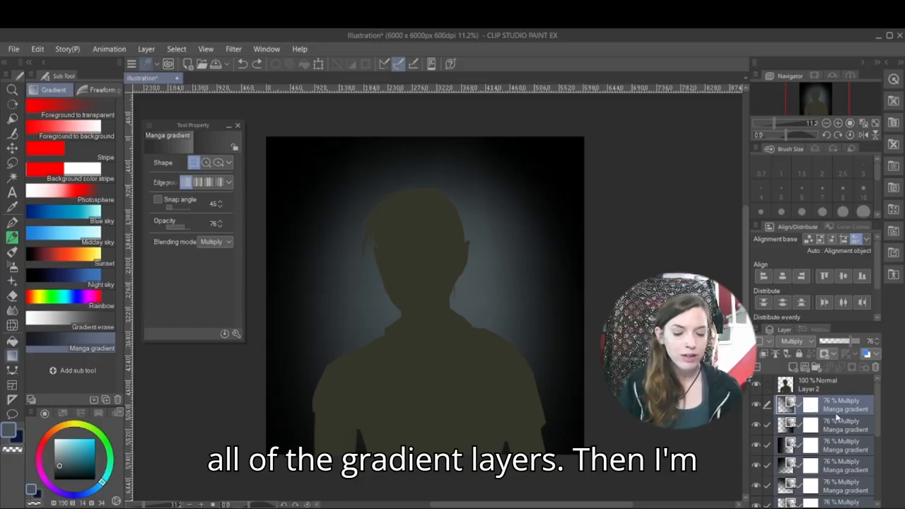
right_click(835, 412)
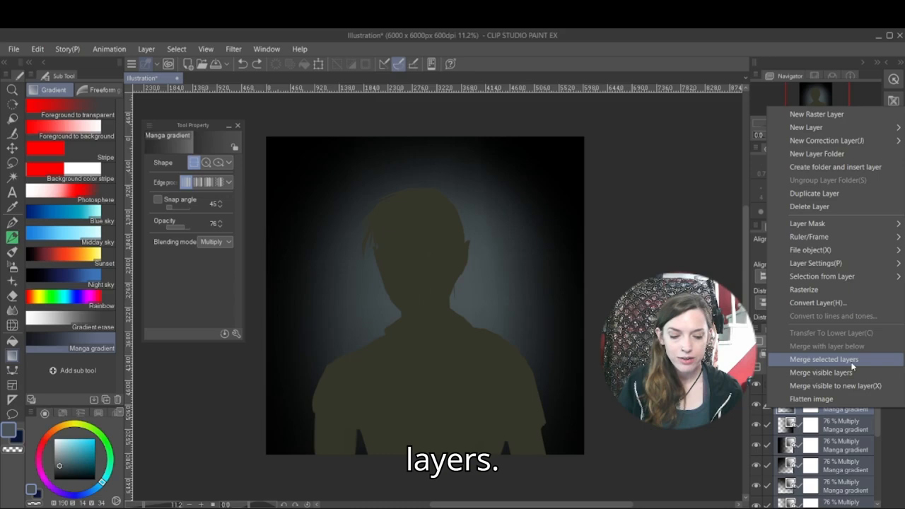
click(824, 359)
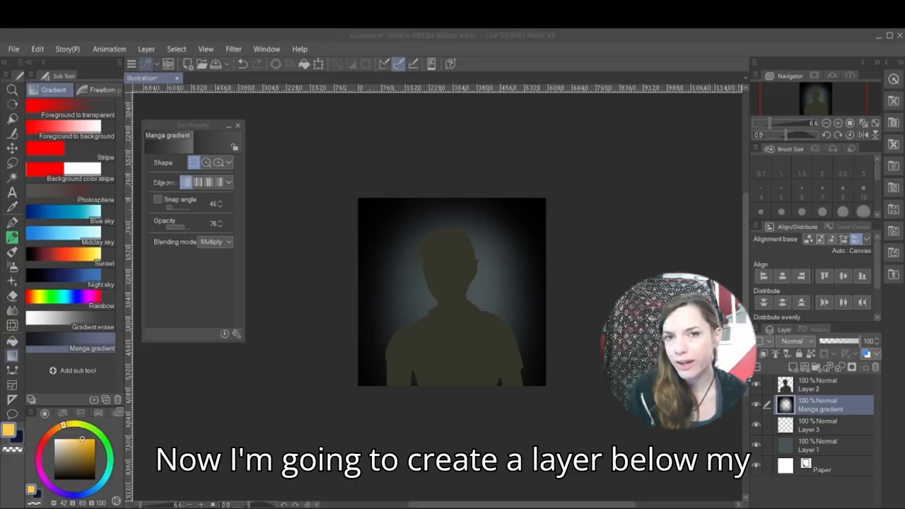
- Add a new layer directly below the merged Manga gradient layer and choose the Photosphere gradient
click(547, 401)
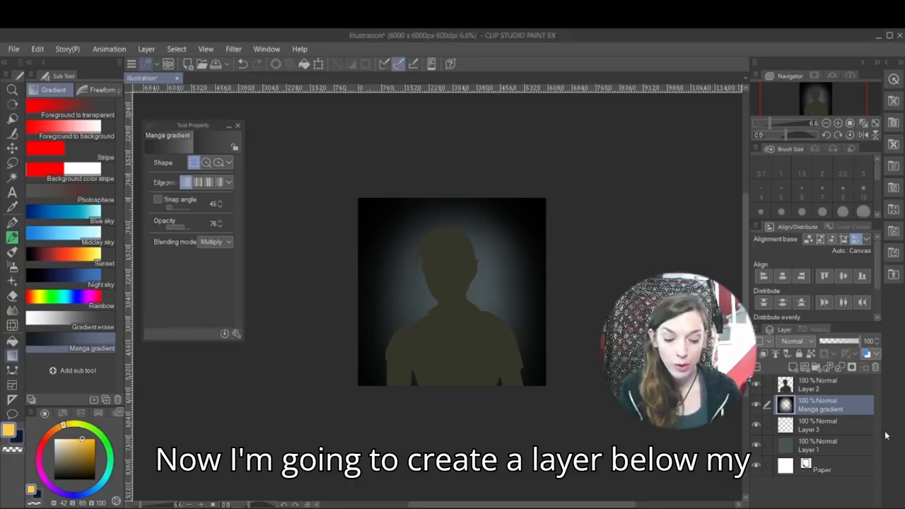
click(818, 426)
click(793, 368)
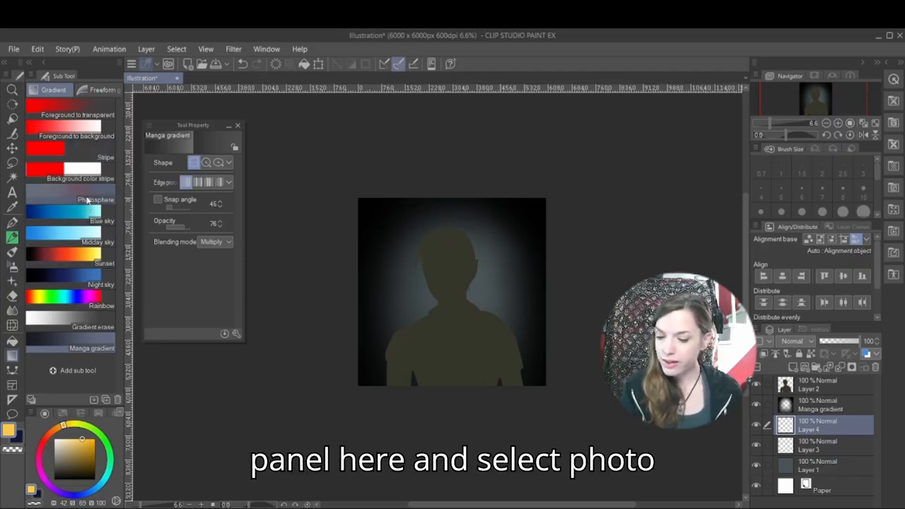
click(86, 200)
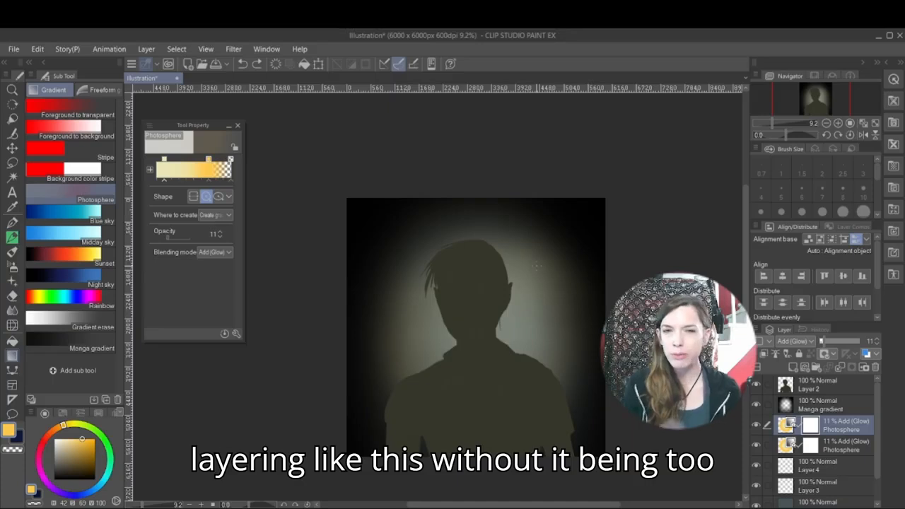
- Build up the warm glow behind the figure with circular Photosphere gradients in Add (Glow) at 11 opacity, undoing any excess ones
drag(475, 298, 396, 159)
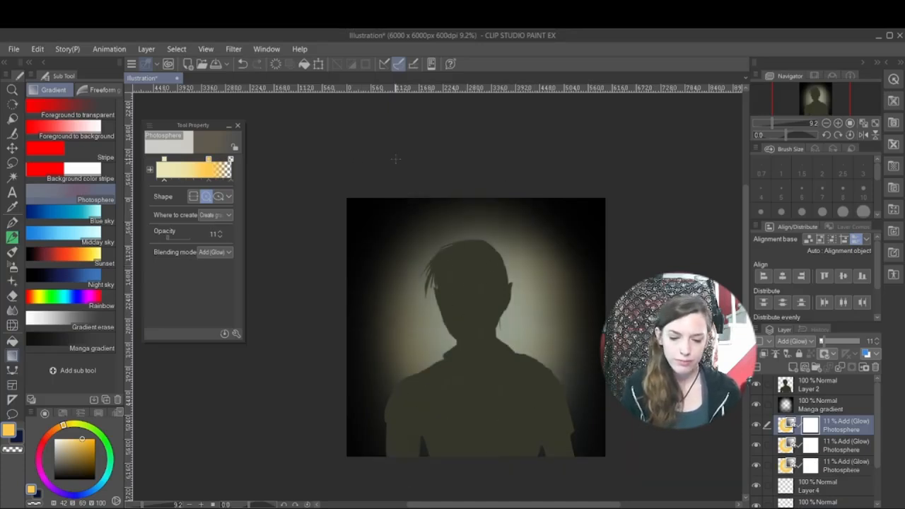
drag(470, 334, 309, 271)
drag(471, 272, 396, 170)
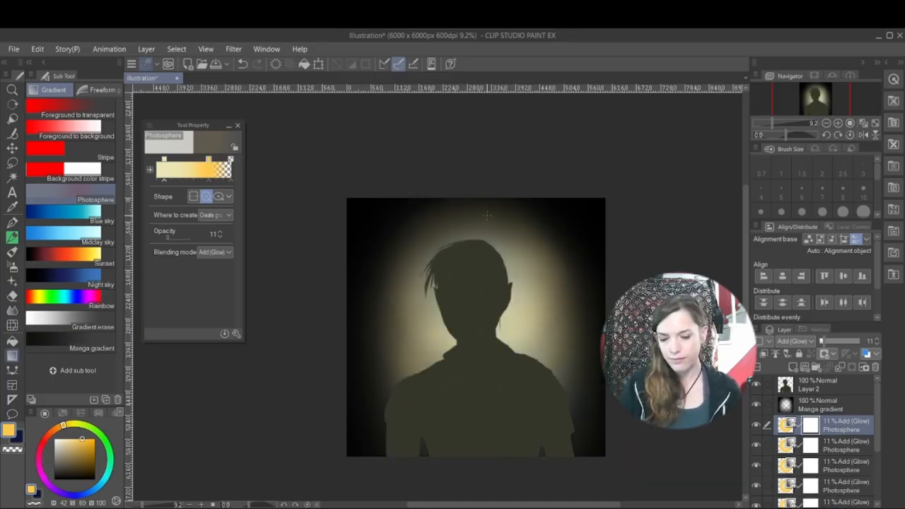
key(ctrl+z)
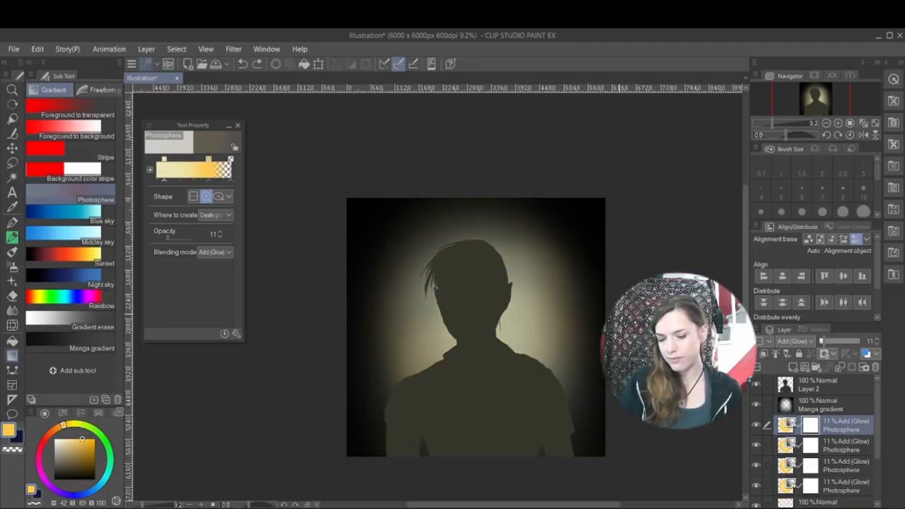
key(ctrl+z)
drag(497, 385, 436, 288)
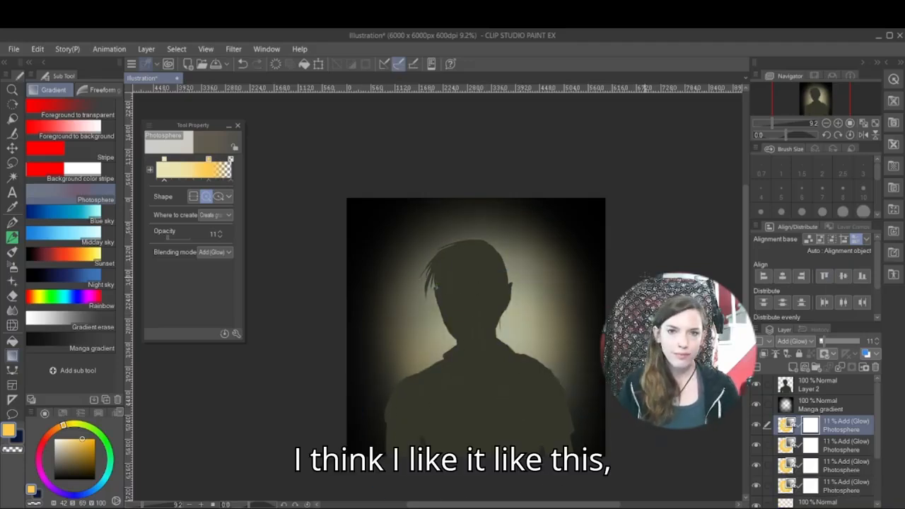
- Try merging the four Photosphere layers into one and setting the merged layer's blending mode to Add (Glow), and undo it
click(813, 405)
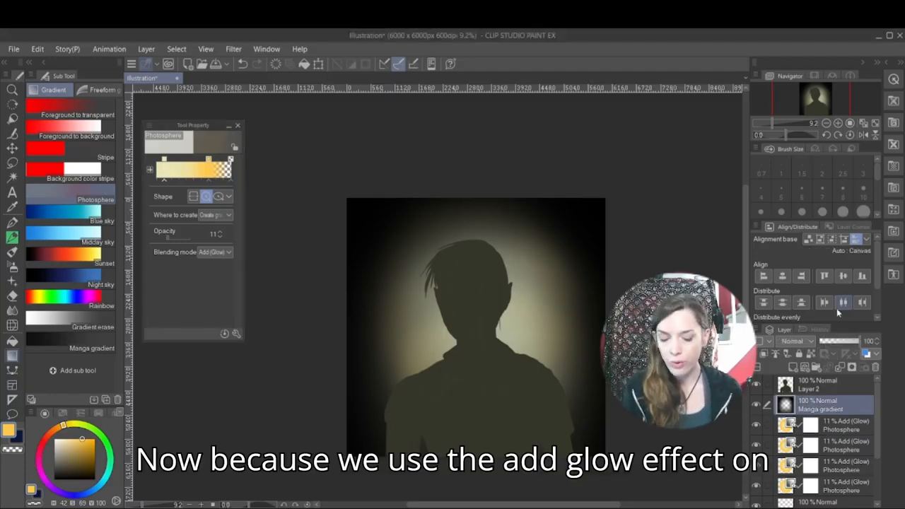
click(831, 432)
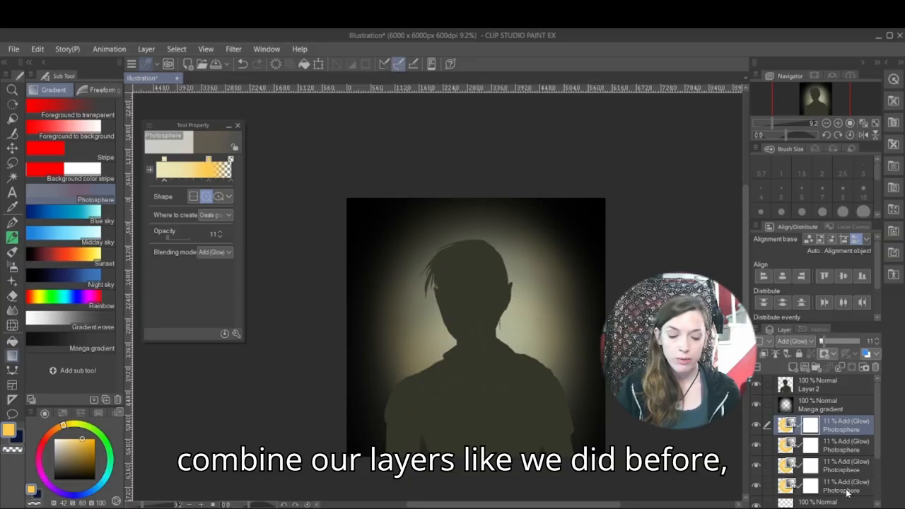
shift+click(847, 492)
right_click(848, 491)
click(824, 435)
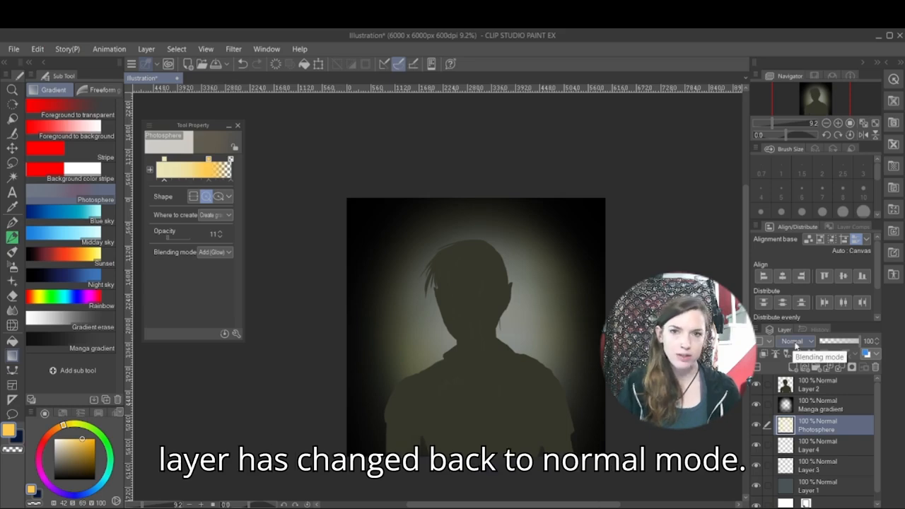
click(807, 342)
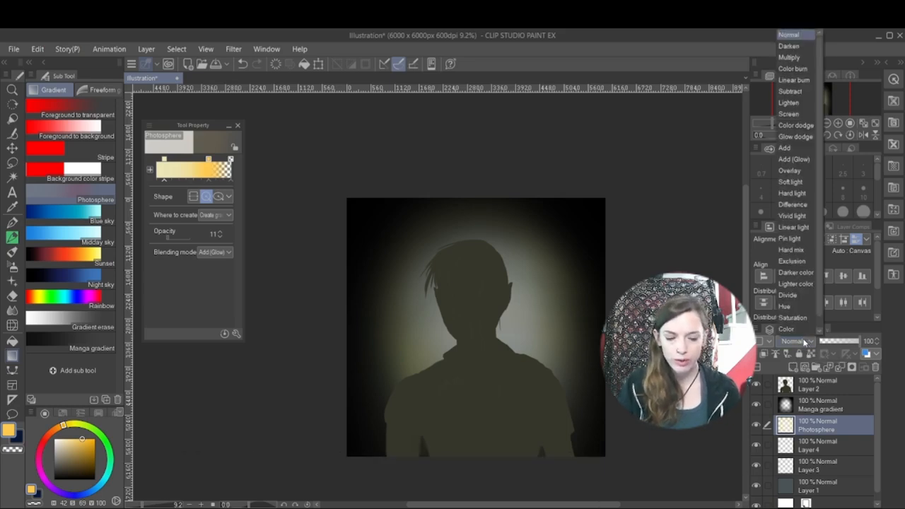
click(799, 166)
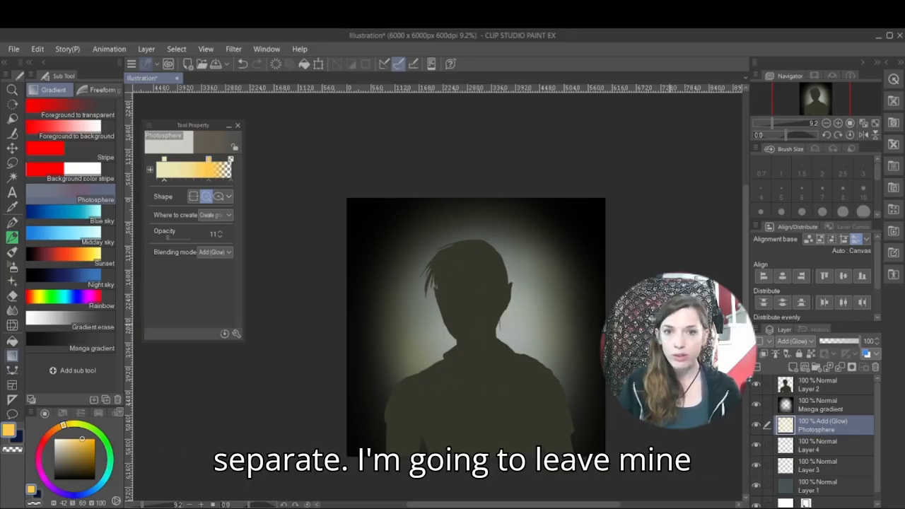
key(ctrl+z)
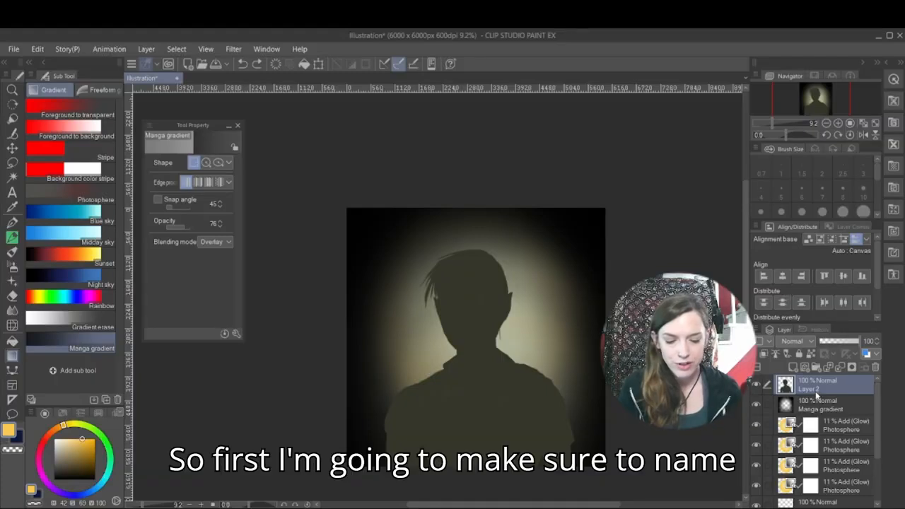
- Rename the silhouette's Layer 2 as "subject safe"
double_click(813, 389)
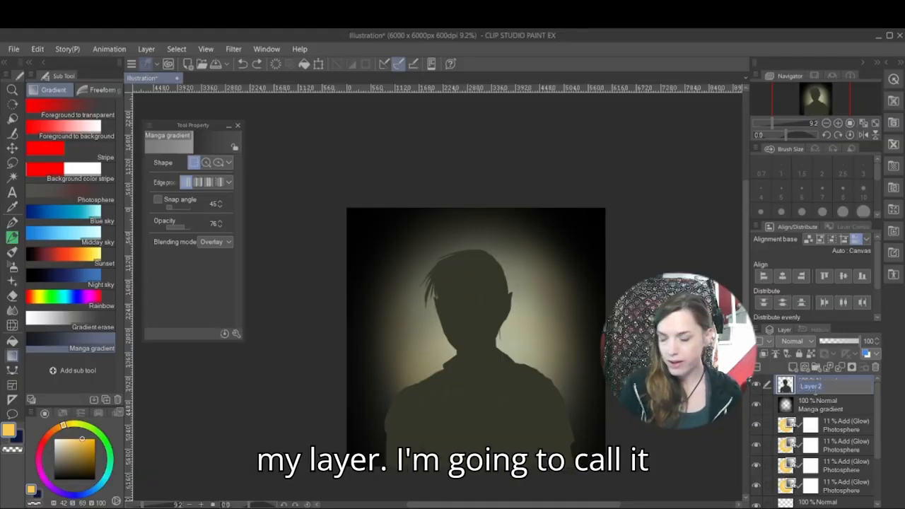
text(sub)
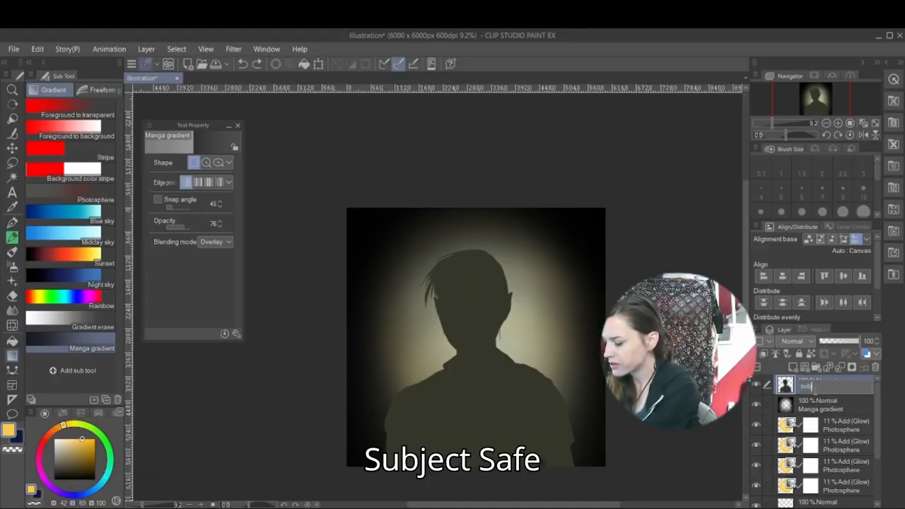
text(ject safe)
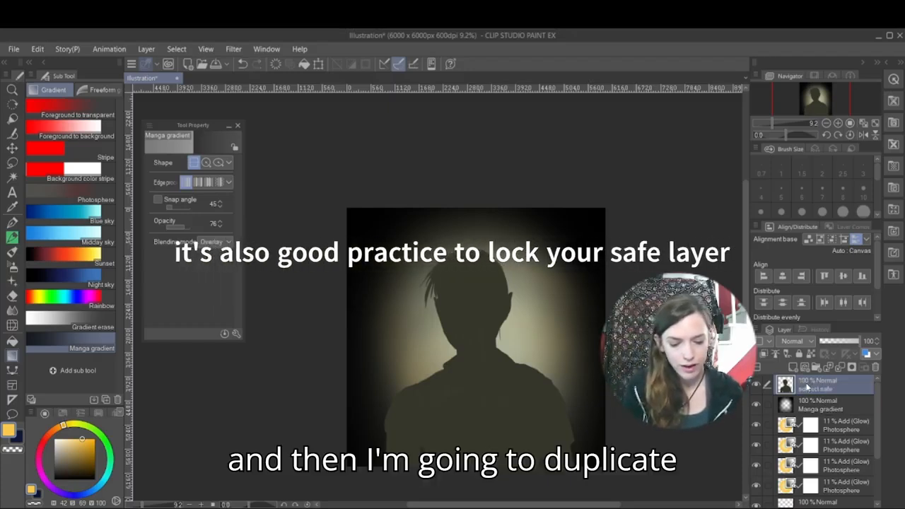
- Duplicate the "subject safe" layer and lock the transparent pixels of the copy
right_click(810, 386)
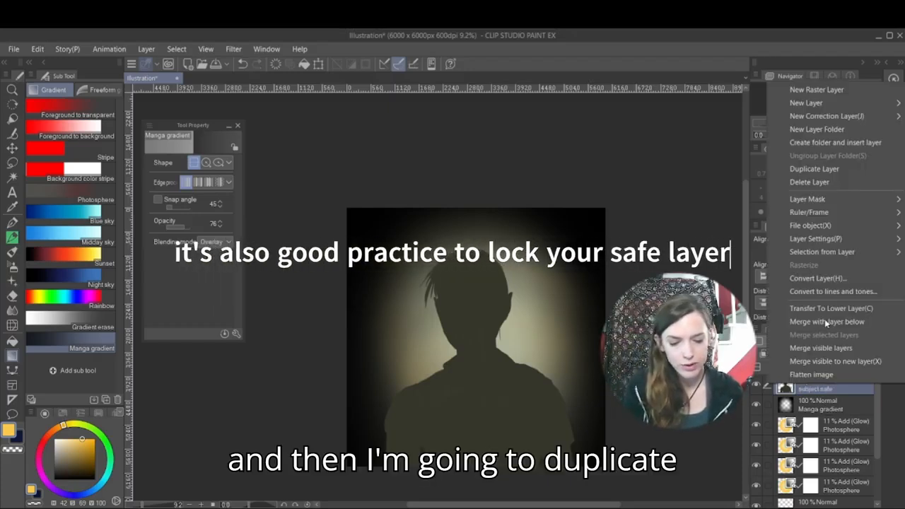
click(827, 170)
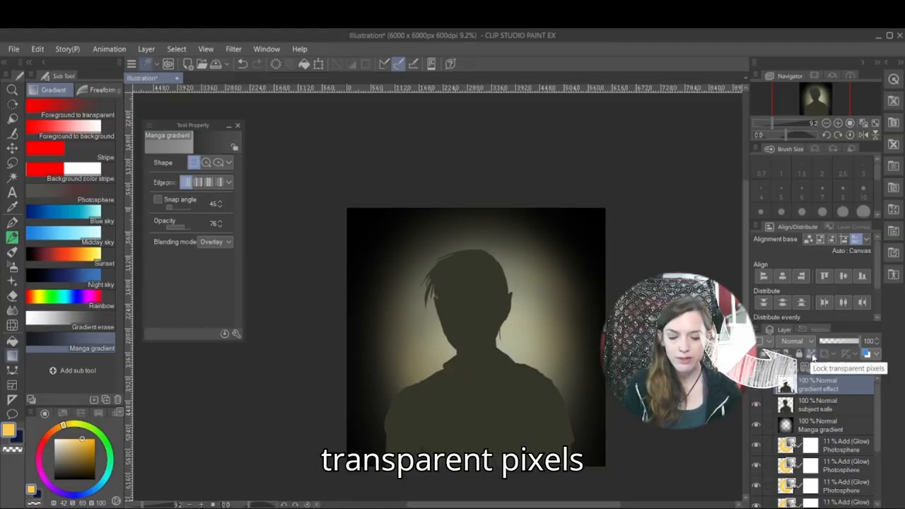
click(812, 356)
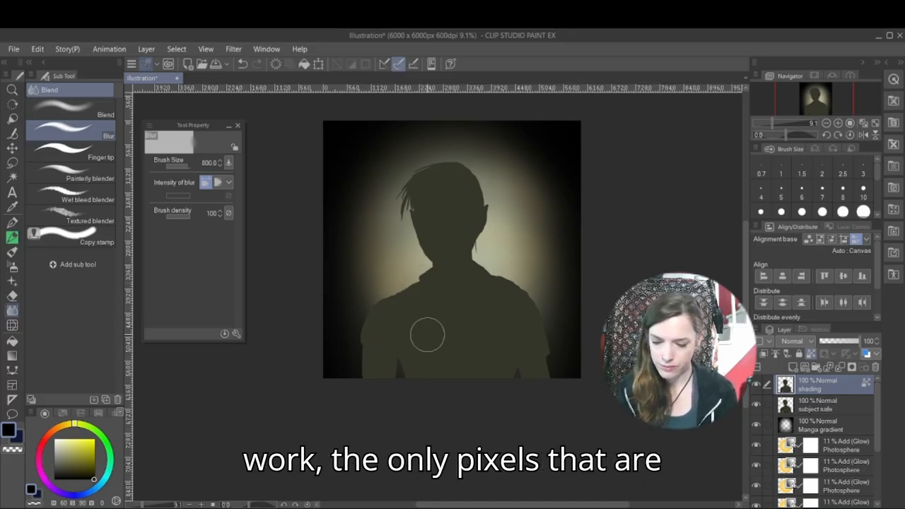
- Test the transparency lock with black Round mixing brush strokes across the figure's chest and shoulder, and undo them
click(12, 252)
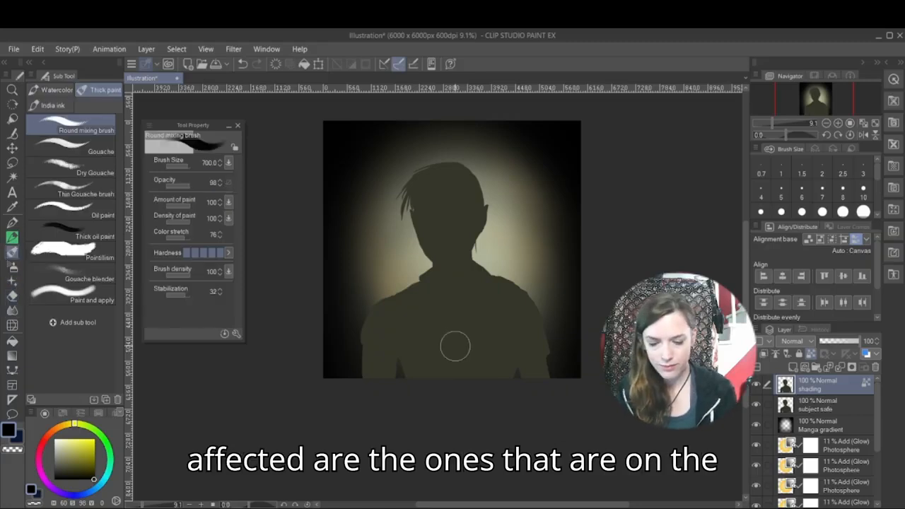
mouse_move(455, 347)
mouse_down()
mouse_move(520, 281)
mouse_move(536, 306)
mouse_up()
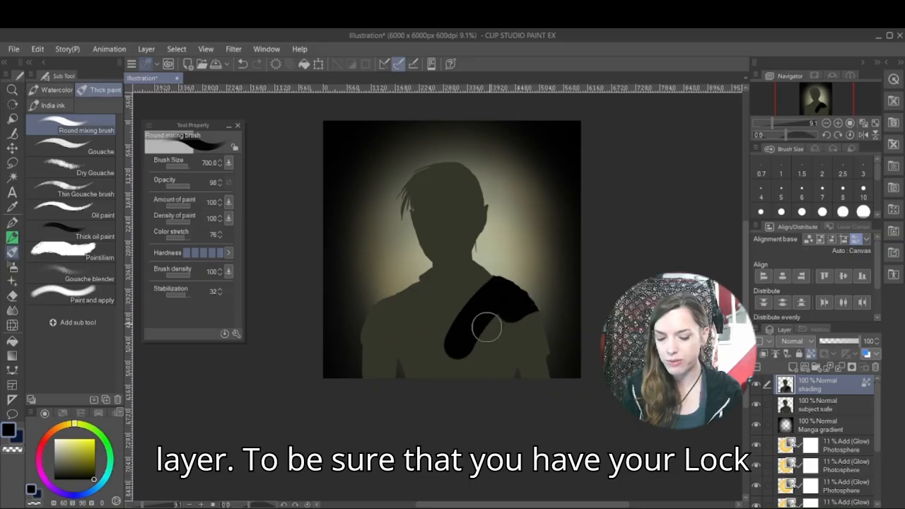
mouse_move(486, 326)
mouse_down()
mouse_move(549, 323)
mouse_move(576, 343)
mouse_up()
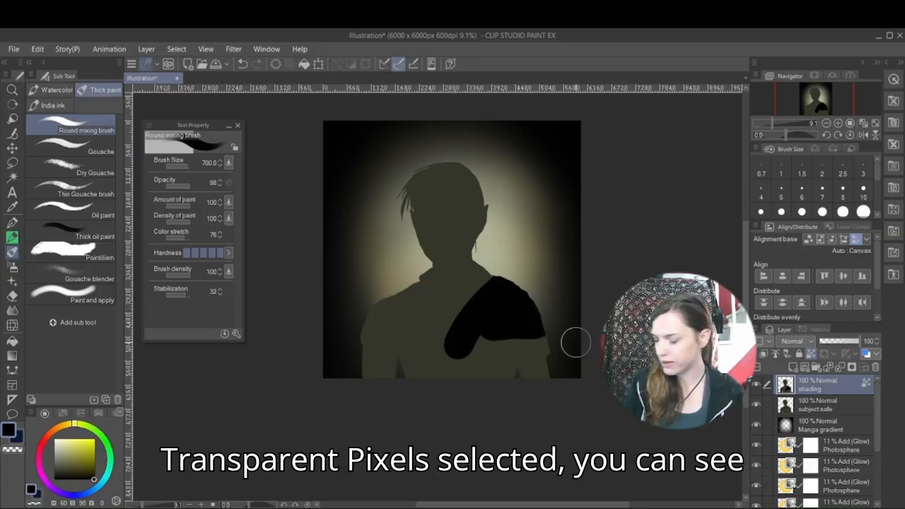
key(ctrl+z)
key(ctrl+z)
key(ctrl+z)
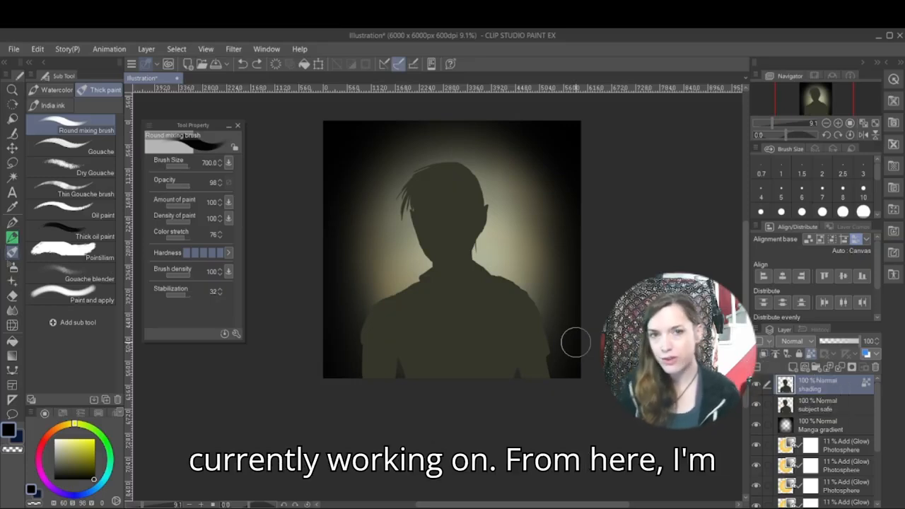
- Paint a darker shade of the subject's own color inside the silhouette with an enlarged Gouache brush, leaving a lighter rim along the outline
key(i)
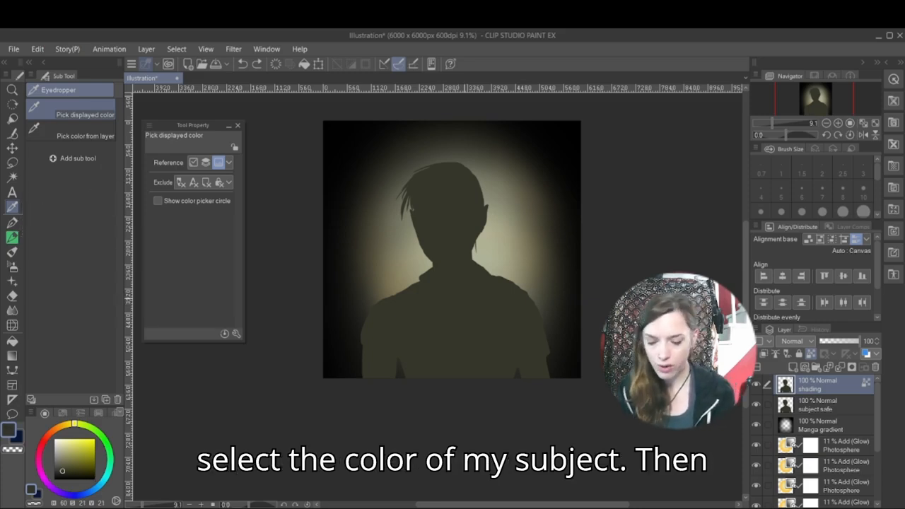
click(60, 473)
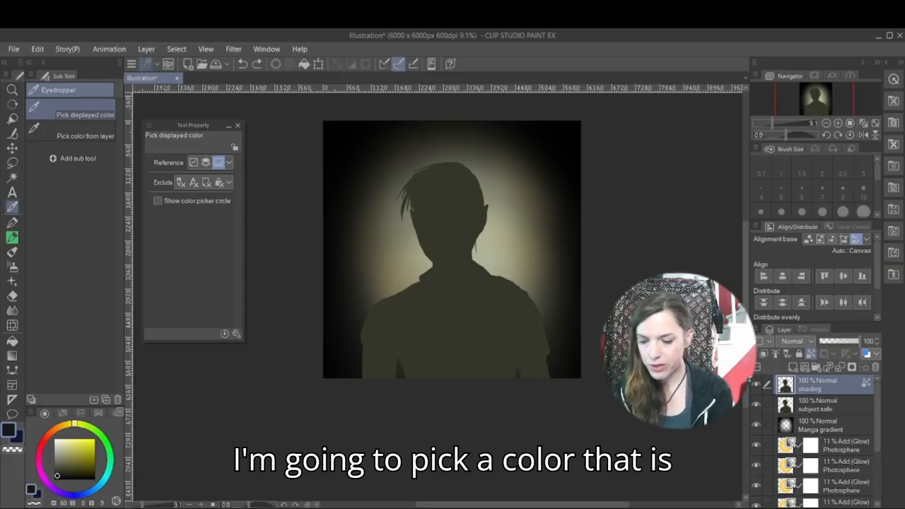
key(b)
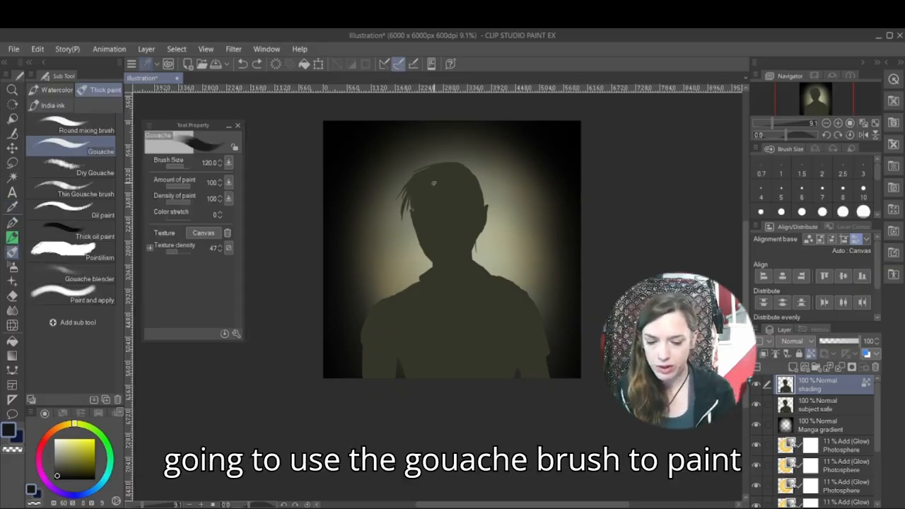
key(bracketright)
key(bracketright)
key(bracketright)
key(bracketright)
key(bracketright)
key(bracketright)
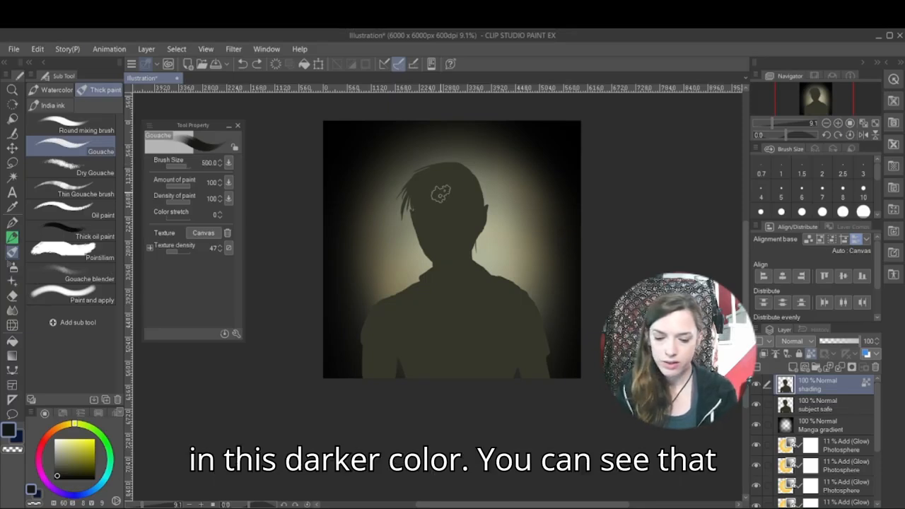
key(bracketright)
mouse_move(441, 192)
mouse_down()
mouse_move(434, 220)
mouse_move(438, 182)
mouse_move(452, 197)
mouse_move(455, 189)
mouse_move(440, 177)
mouse_move(461, 197)
mouse_move(464, 229)
mouse_move(470, 217)
mouse_move(459, 238)
mouse_move(441, 230)
mouse_move(443, 248)
mouse_move(426, 190)
mouse_move(439, 177)
mouse_move(451, 183)
mouse_move(435, 221)
mouse_move(452, 257)
mouse_move(437, 301)
mouse_move(441, 276)
mouse_move(382, 336)
mouse_move(380, 396)
mouse_move(403, 327)
mouse_move(412, 363)
mouse_move(439, 381)
mouse_move(447, 372)
mouse_move(468, 313)
mouse_move(456, 298)
mouse_move(467, 319)
mouse_move(430, 304)
mouse_move(426, 323)
mouse_move(457, 277)
mouse_move(517, 313)
mouse_move(530, 362)
mouse_move(497, 328)
mouse_move(468, 359)
mouse_move(409, 347)
mouse_move(487, 318)
mouse_move(464, 341)
mouse_up()
key(])
key(])
key([)
key([)
- Paint a second, darker olive-black tone over the inner head and torso with the Gouache brush
click(92, 476)
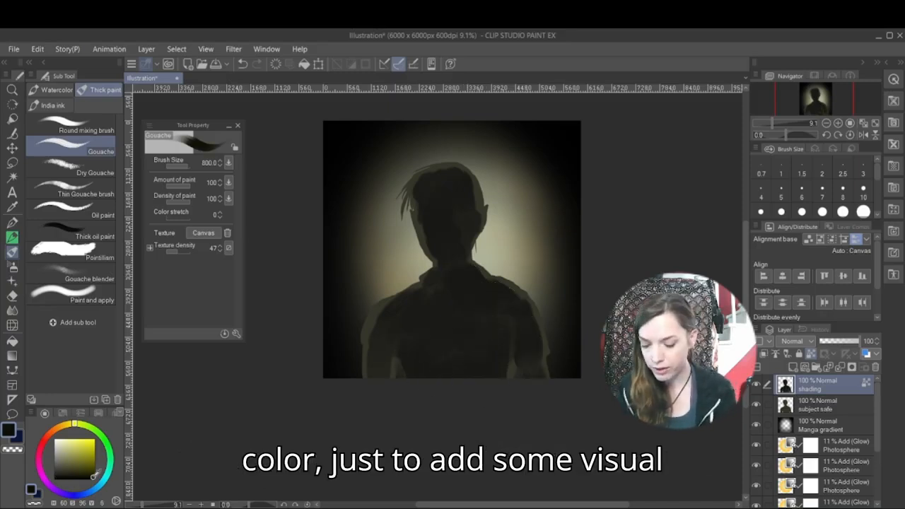
mouse_move(441, 196)
mouse_down()
mouse_move(444, 188)
mouse_move(454, 216)
mouse_move(453, 288)
mouse_move(426, 295)
mouse_move(393, 327)
mouse_move(418, 319)
mouse_move(439, 328)
mouse_move(460, 307)
mouse_move(482, 327)
mouse_move(479, 380)
mouse_move(511, 328)
mouse_move(529, 360)
mouse_move(503, 350)
mouse_up()
key(bracketright)
- Paint a very dark blue core in the middle of the head and torso with the Gouache brush at size 600
key(bracketleft)
key(bracketleft)
key(bracketleft)
click(83, 494)
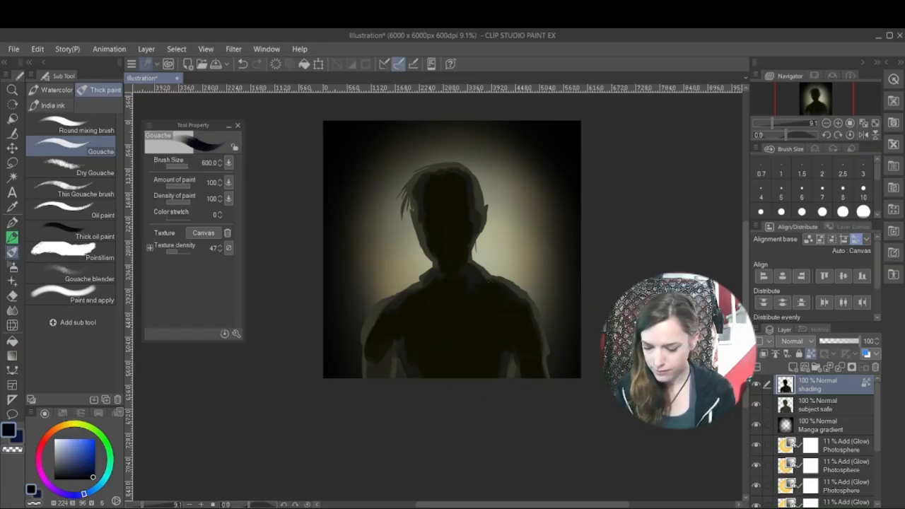
mouse_move(458, 327)
mouse_down()
mouse_move(465, 369)
mouse_move(434, 303)
mouse_move(392, 317)
mouse_move(449, 309)
mouse_move(452, 195)
mouse_move(466, 300)
mouse_move(491, 319)
mouse_move(476, 370)
mouse_move(418, 330)
mouse_move(528, 343)
mouse_move(505, 330)
mouse_move(430, 345)
mouse_move(421, 322)
mouse_up()
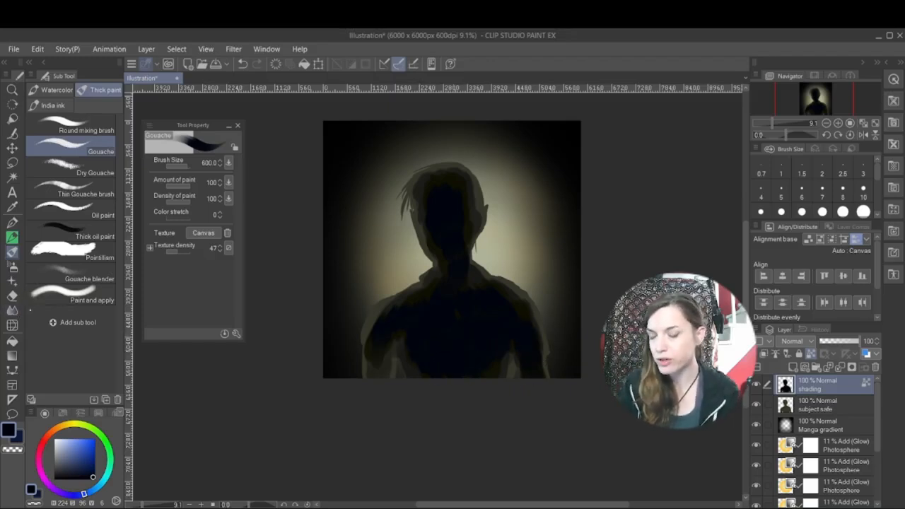
- Smooth the transitions between the shading tones on the head, shoulders and arms with the Blur tool at size 500
click(12, 310)
scroll(363, 186, up, 3)
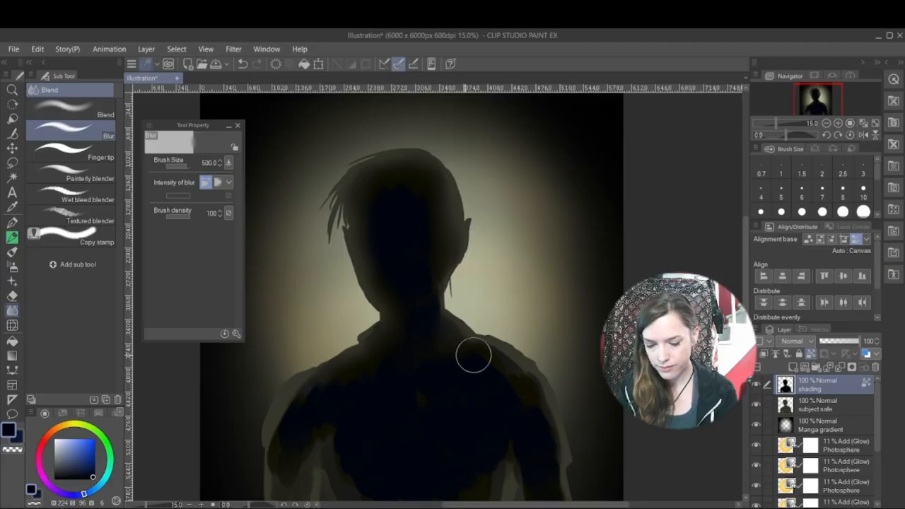
mouse_move(472, 347)
mouse_down()
mouse_move(523, 381)
mouse_move(544, 426)
mouse_up()
scroll(544, 426, down, 2)
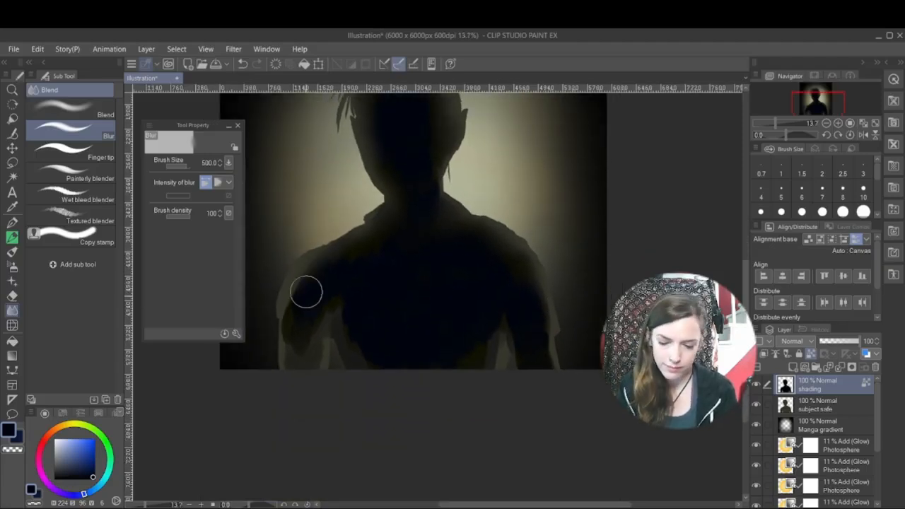
mouse_move(306, 293)
mouse_down()
mouse_move(299, 350)
mouse_move(339, 309)
mouse_move(372, 369)
mouse_move(361, 360)
mouse_move(492, 329)
mouse_move(492, 319)
mouse_move(547, 368)
mouse_move(535, 324)
mouse_move(540, 277)
mouse_move(511, 256)
mouse_move(531, 326)
mouse_move(494, 326)
mouse_move(417, 371)
mouse_up()
scroll(559, 388, down, 2)
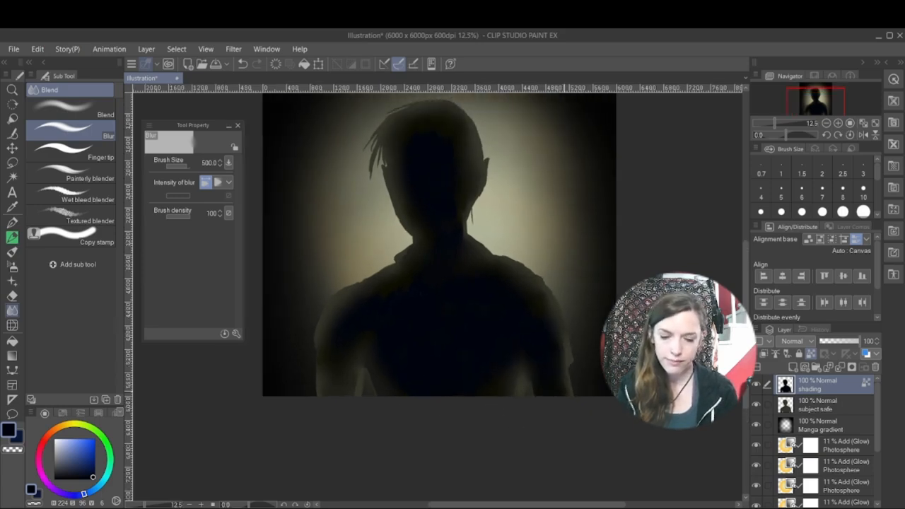
- Duplicate the shading layer and paint near-black strokes around the head on the copy with the Oil paint brush at size 170
right_click(808, 387)
click(813, 169)
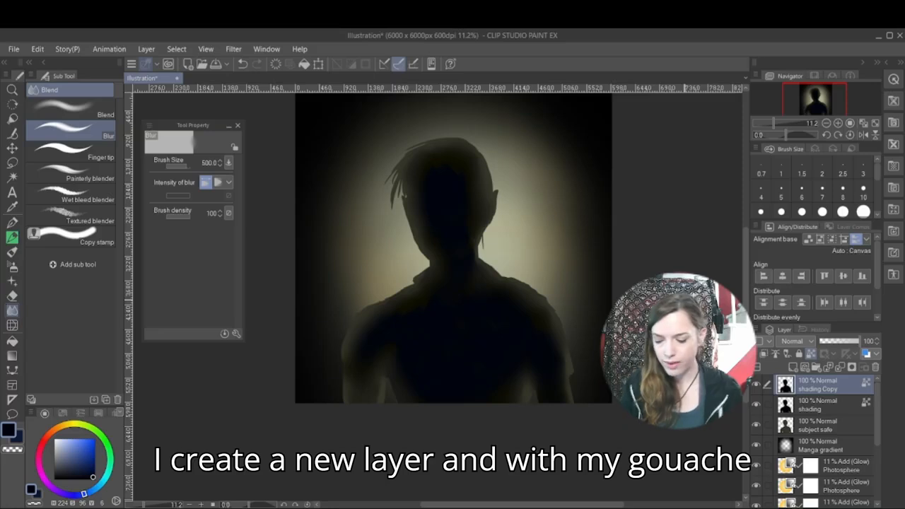
key(b)
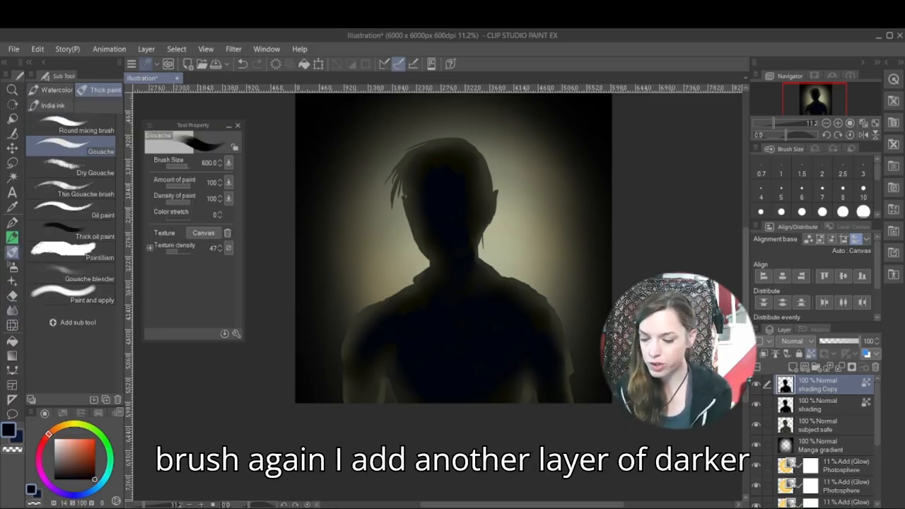
click(71, 209)
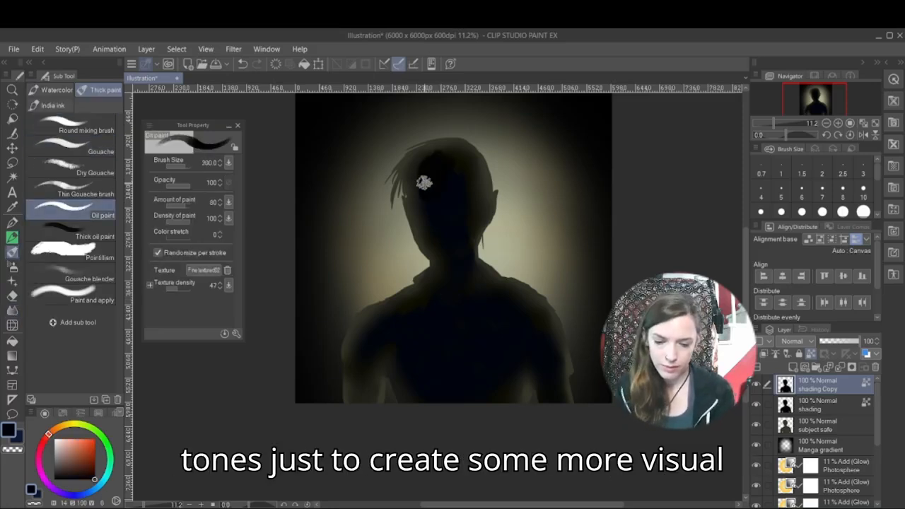
key(bracketleft)
key(bracketleft)
key(bracketleft)
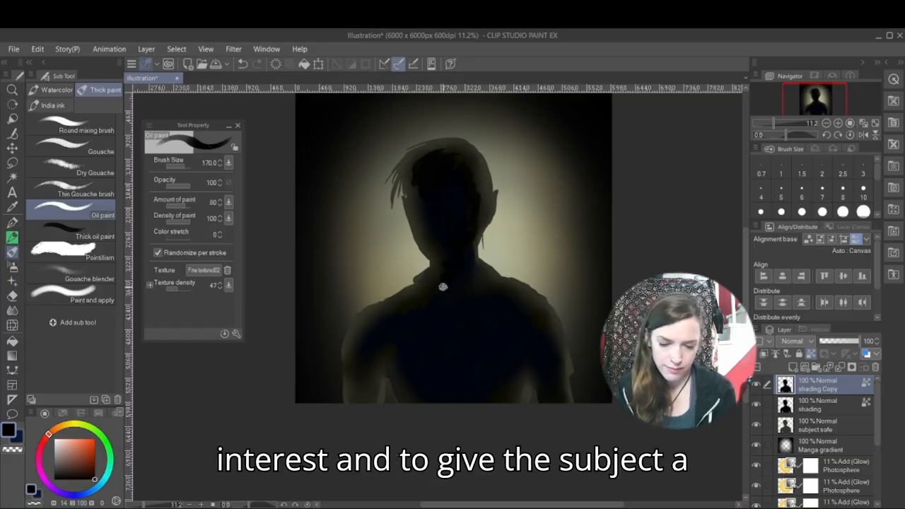
- Extend the near-black Oil paint strokes over the shoulders and upper chest with the brush enlarged to about 300
key(bracketright)
key(bracketright)
key(bracketright)
mouse_move(380, 317)
mouse_down()
mouse_move(362, 342)
mouse_move(399, 330)
mouse_move(364, 351)
mouse_up()
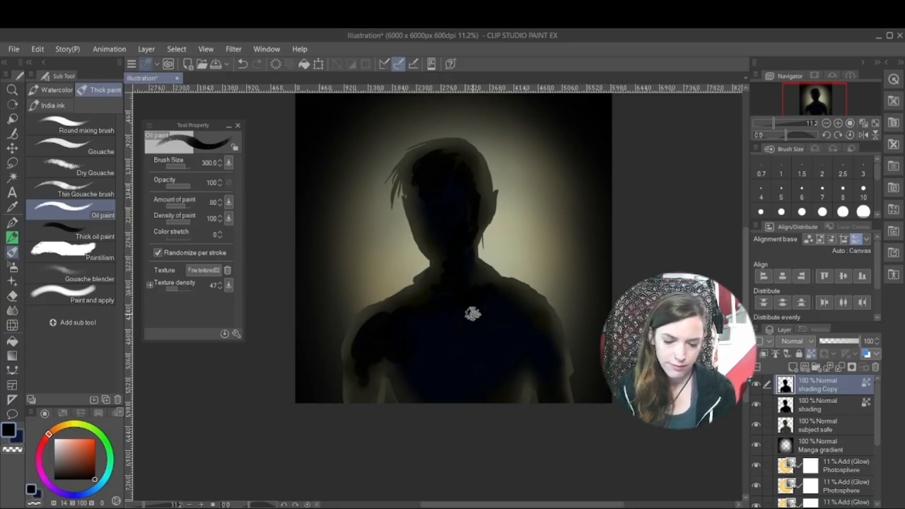
key(bracketright)
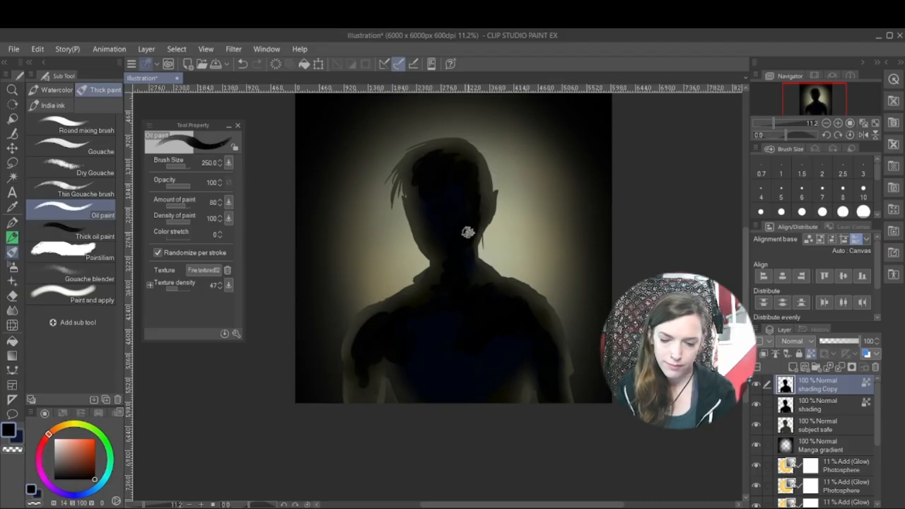
- Soften the edges of the near-black strokes with the Blur tool, starting at size 170 and enlarging the brush for wider areas
key(j)
key(bracketleft)
key(bracketleft)
key(bracketleft)
key(bracketleft)
key(bracketleft)
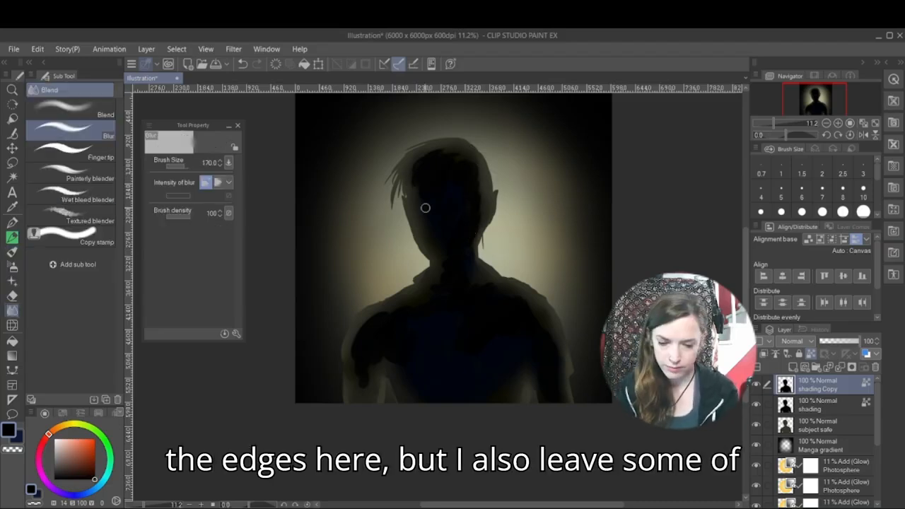
key(bracketright)
key(bracketright)
key(bracketright)
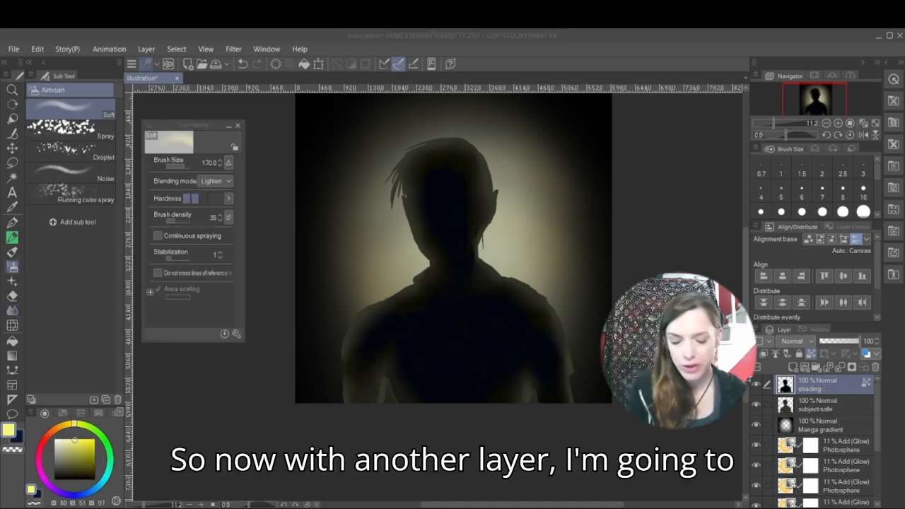
click(546, 443)
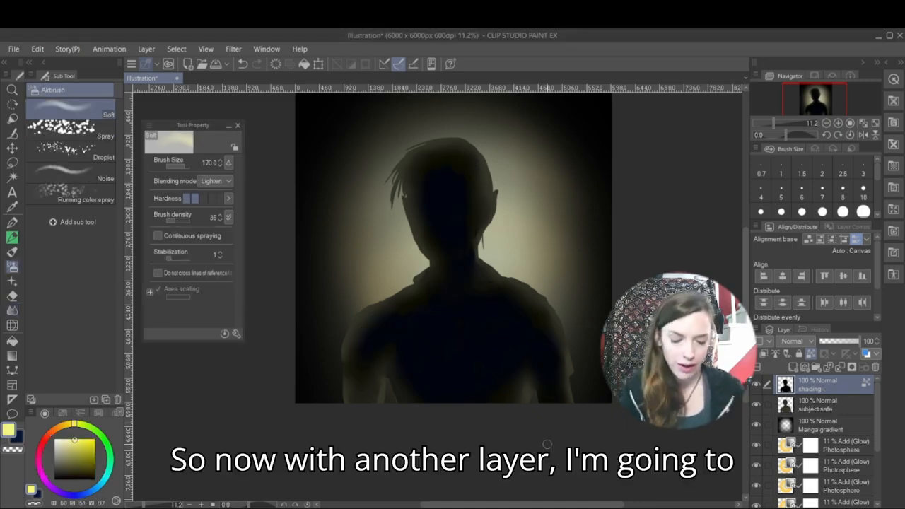
- Duplicate the shading layer and rename the copy "rim light"
right_click(829, 385)
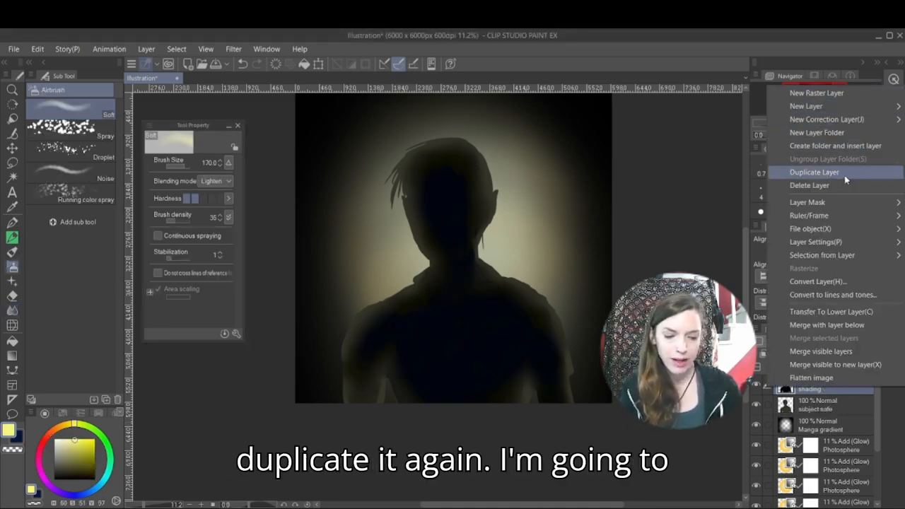
click(815, 171)
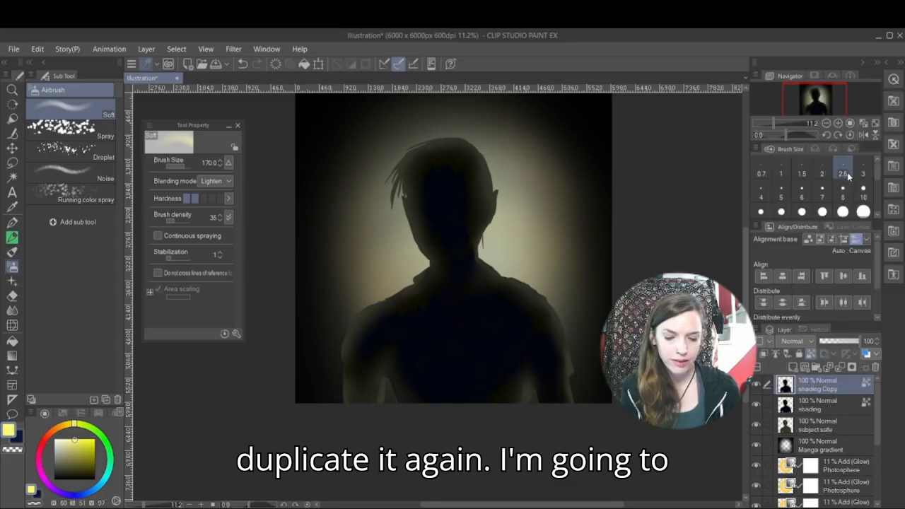
double_click(822, 389)
text(rim light)
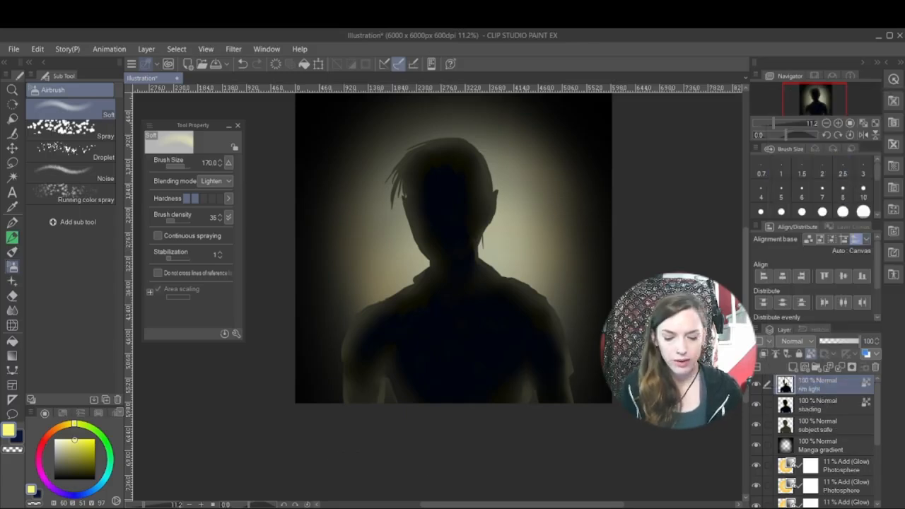
key(Return)
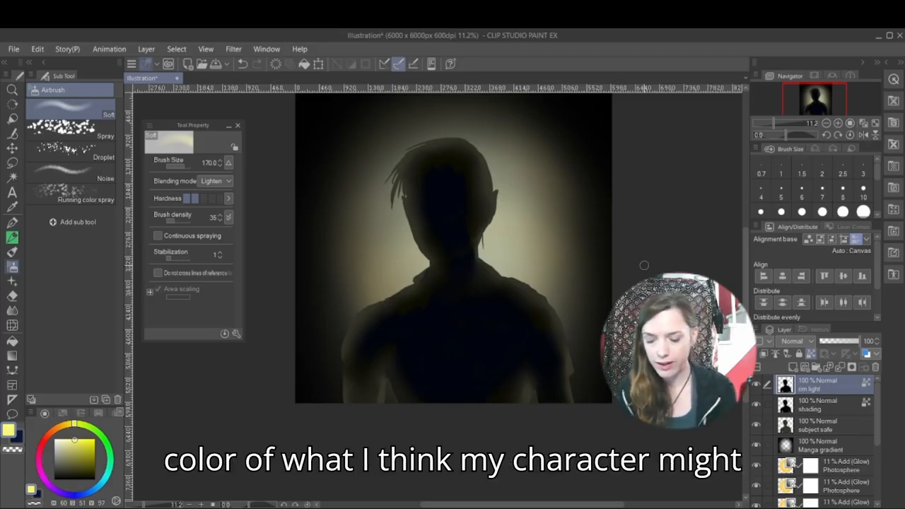
- Paint a muted blonde rim light on the loose hair strands beside the forehead with the Soft airbrush at size 170
scroll(644, 265, up, 3)
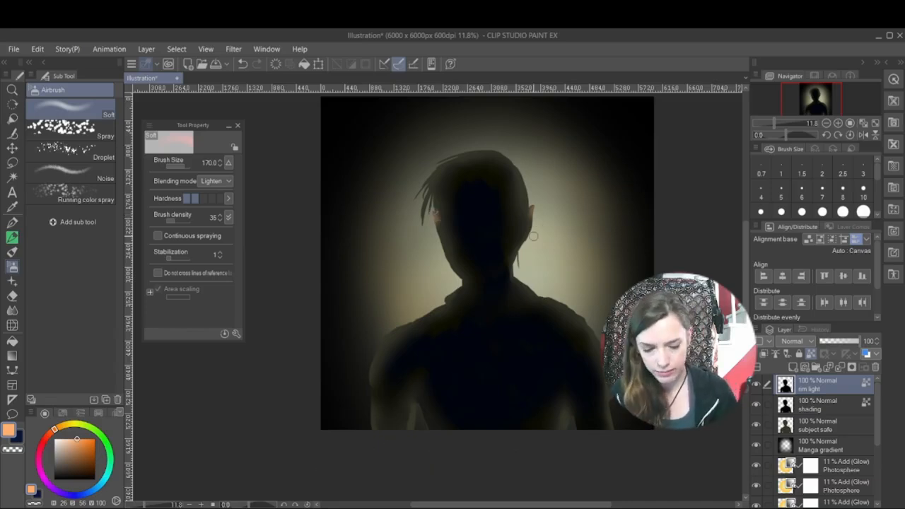
click(69, 424)
click(74, 445)
mouse_move(439, 163)
mouse_down()
mouse_move(424, 231)
mouse_move(426, 182)
mouse_move(415, 212)
mouse_move(435, 163)
mouse_up()
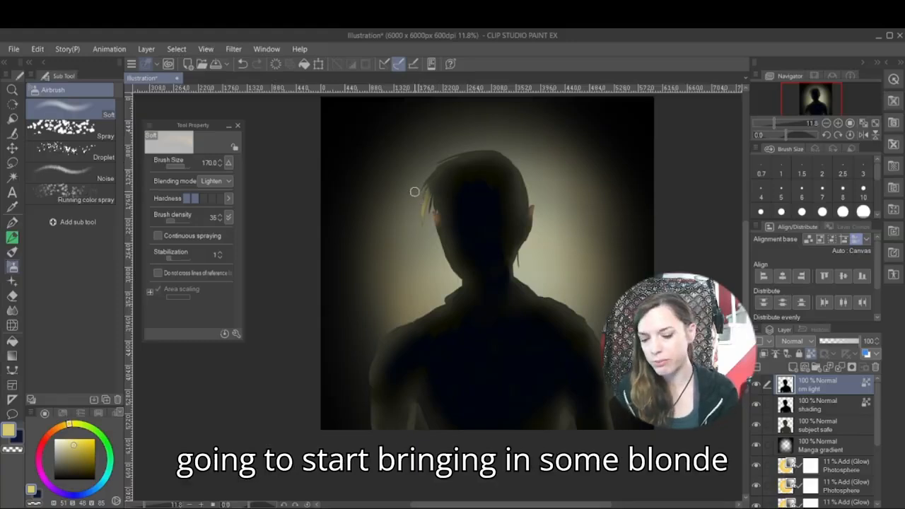
mouse_move(415, 191)
mouse_down()
mouse_move(446, 163)
mouse_move(412, 205)
mouse_move(440, 166)
mouse_move(429, 223)
mouse_move(439, 184)
mouse_move(424, 201)
mouse_move(422, 175)
mouse_up()
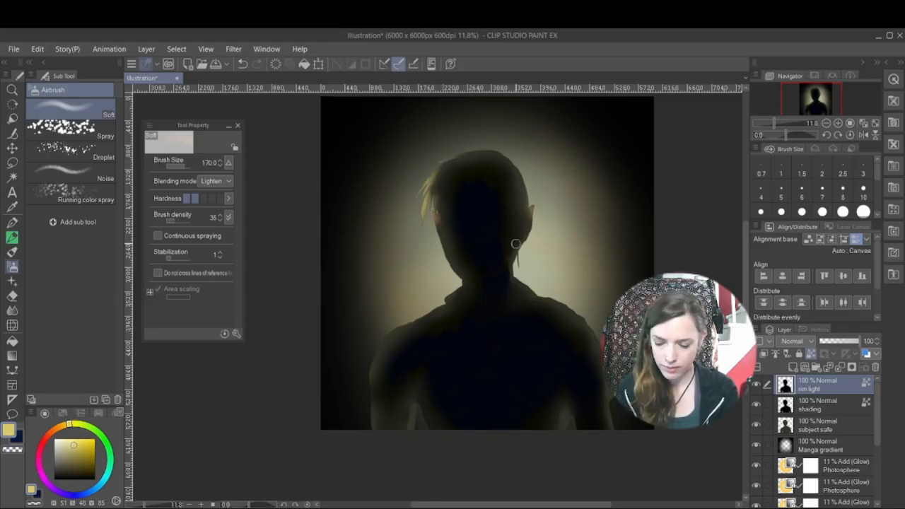
- Tint the neck edge with a tan skin tone and airbrush a golden-yellow rim along the top of the hair
alt+click(516, 244)
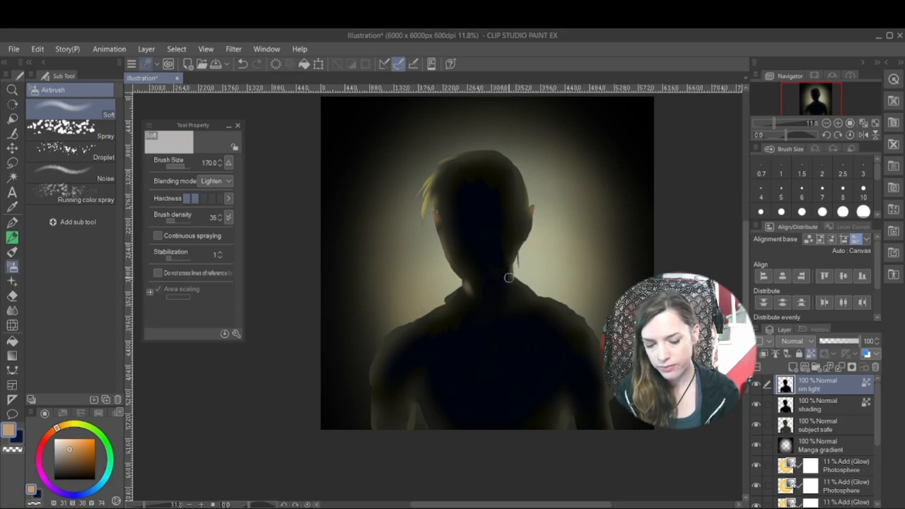
drag(70, 449, 75, 441)
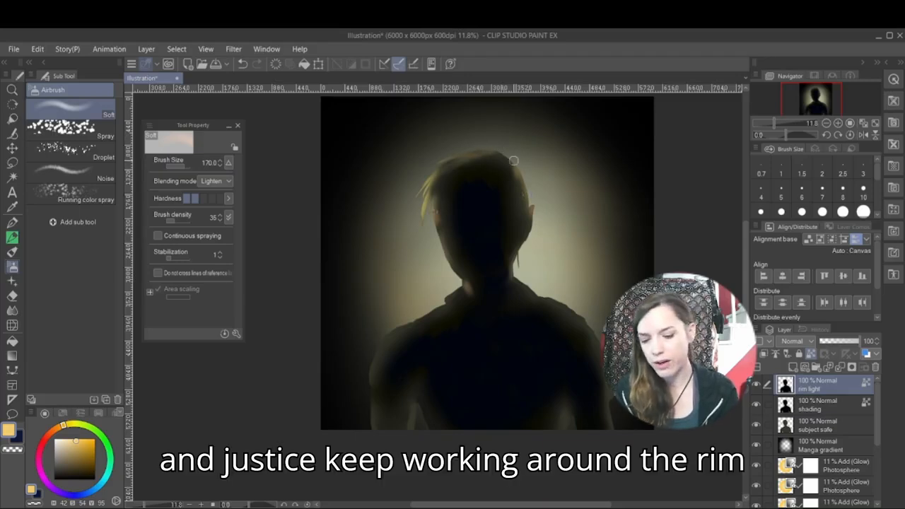
mouse_move(464, 148)
mouse_down()
mouse_move(509, 157)
mouse_move(514, 149)
mouse_move(512, 157)
mouse_move(500, 141)
mouse_move(509, 155)
mouse_move(441, 159)
mouse_move(523, 173)
mouse_up()
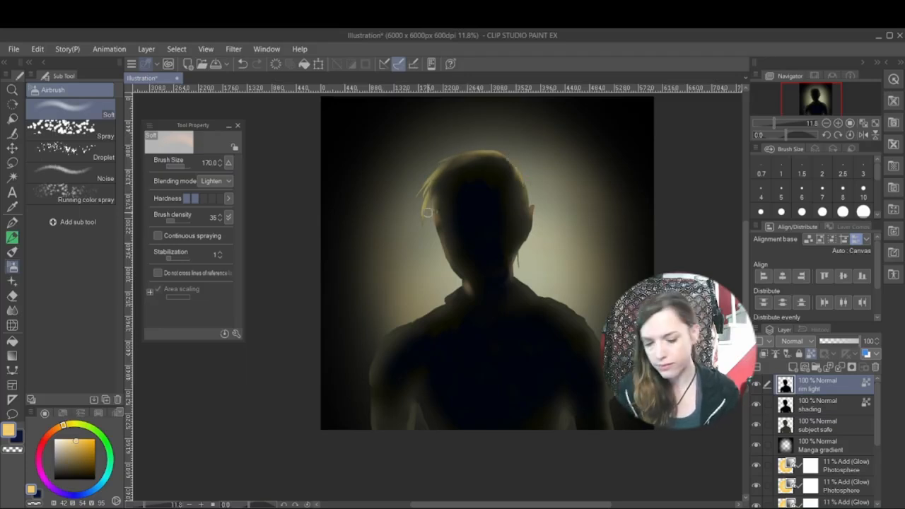
- Airbrush a pale cream rim light along the collar, both shoulders and the outer arm
alt+click(461, 156)
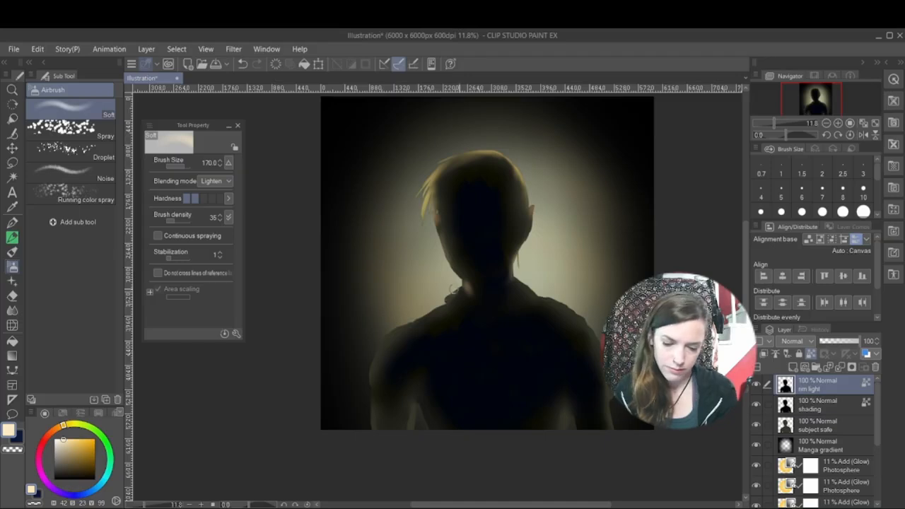
drag(454, 291, 449, 304)
drag(524, 284, 594, 338)
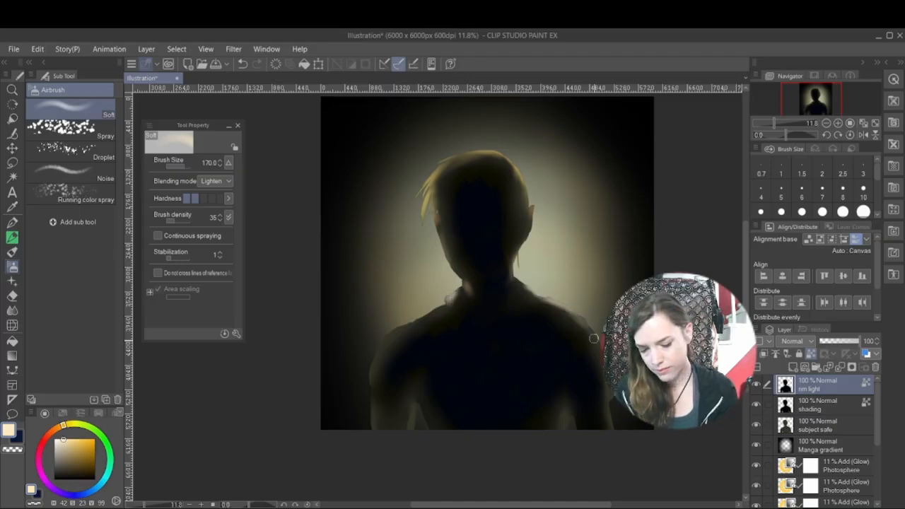
mouse_move(363, 394)
mouse_down()
mouse_move(372, 356)
mouse_move(421, 310)
mouse_up()
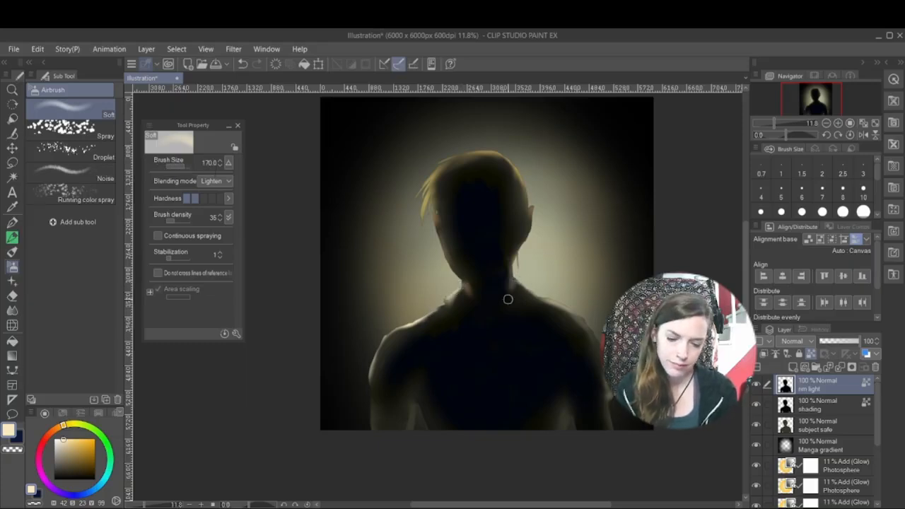
mouse_move(507, 299)
mouse_down()
mouse_move(525, 286)
mouse_move(517, 293)
mouse_move(517, 277)
mouse_move(569, 313)
mouse_move(533, 288)
mouse_move(514, 292)
mouse_move(517, 277)
mouse_move(583, 270)
mouse_move(559, 281)
mouse_up()
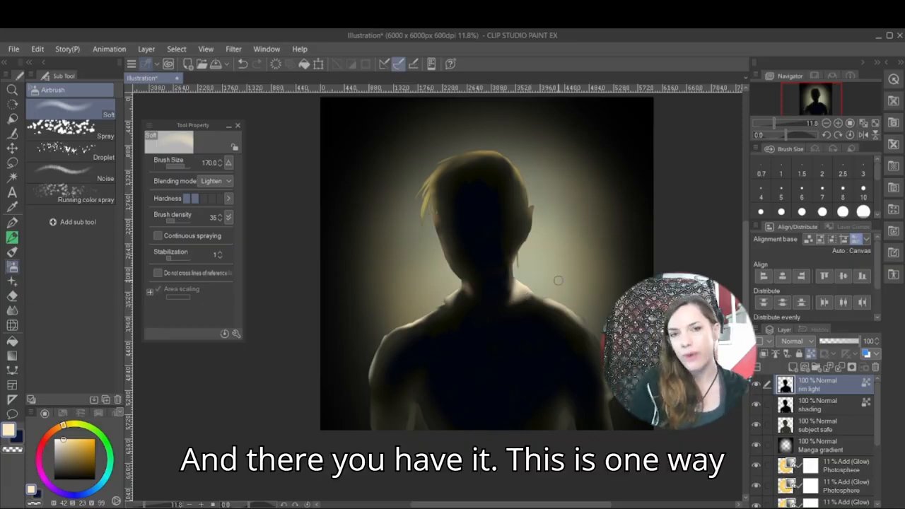